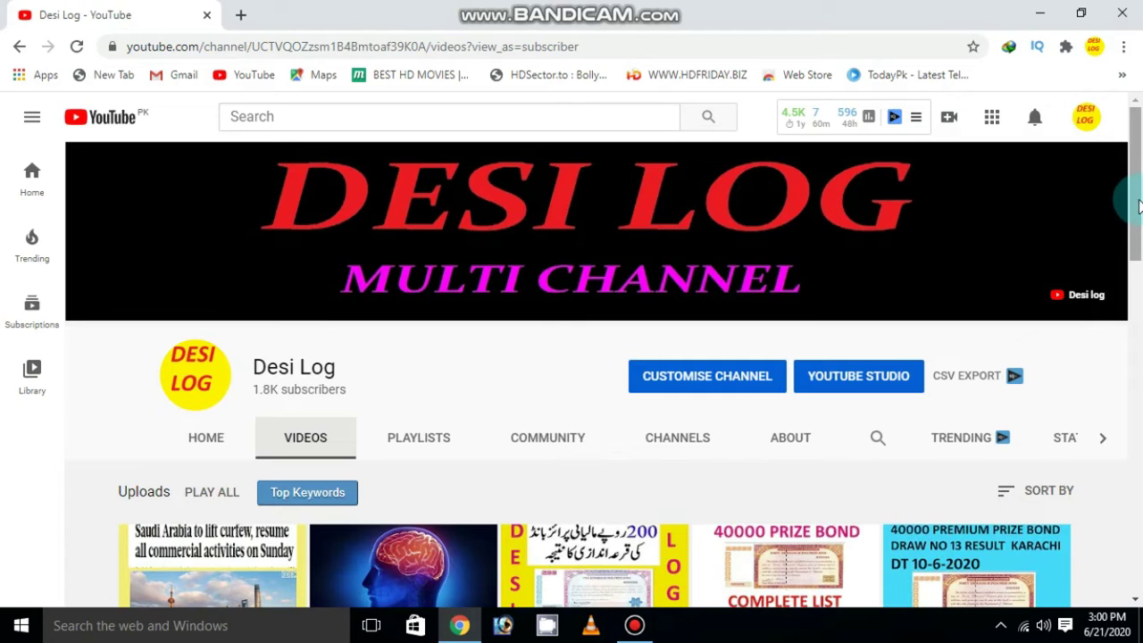
# Show the channel's Playlists page, briefly visiting the Photoshop course playlist and closing its miniplayer.
pyautogui.moveTo(1138, 196)
pyautogui.mouseDown()
pyautogui.moveTo(1141, 218)
pyautogui.moveTo(1141, 189)
pyautogui.mouseUp()
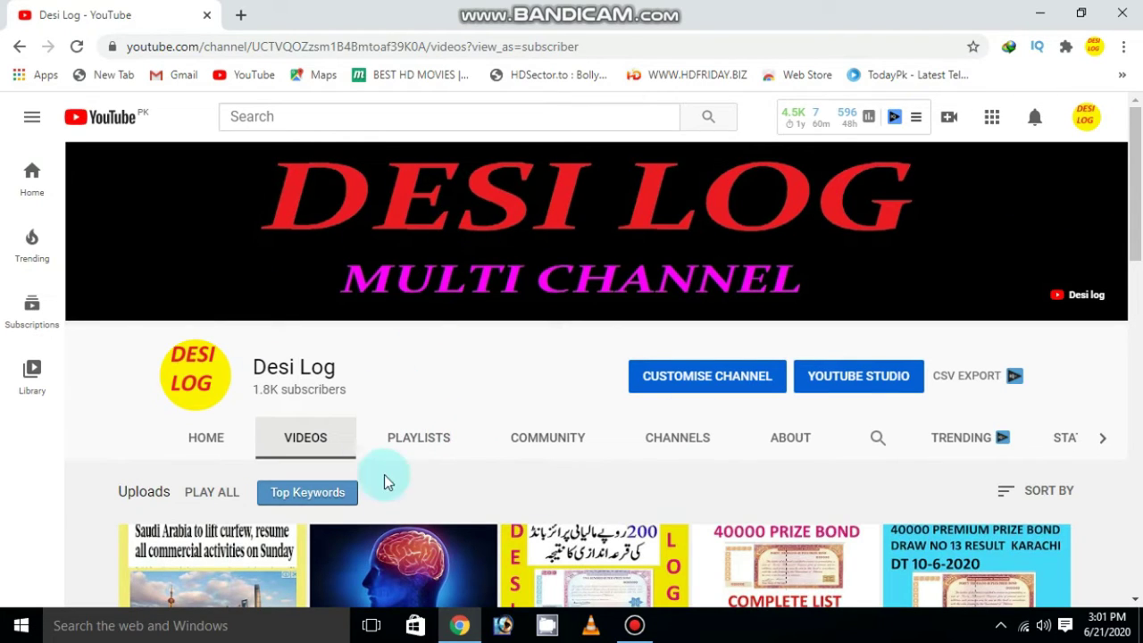
pyautogui.click(402, 442)
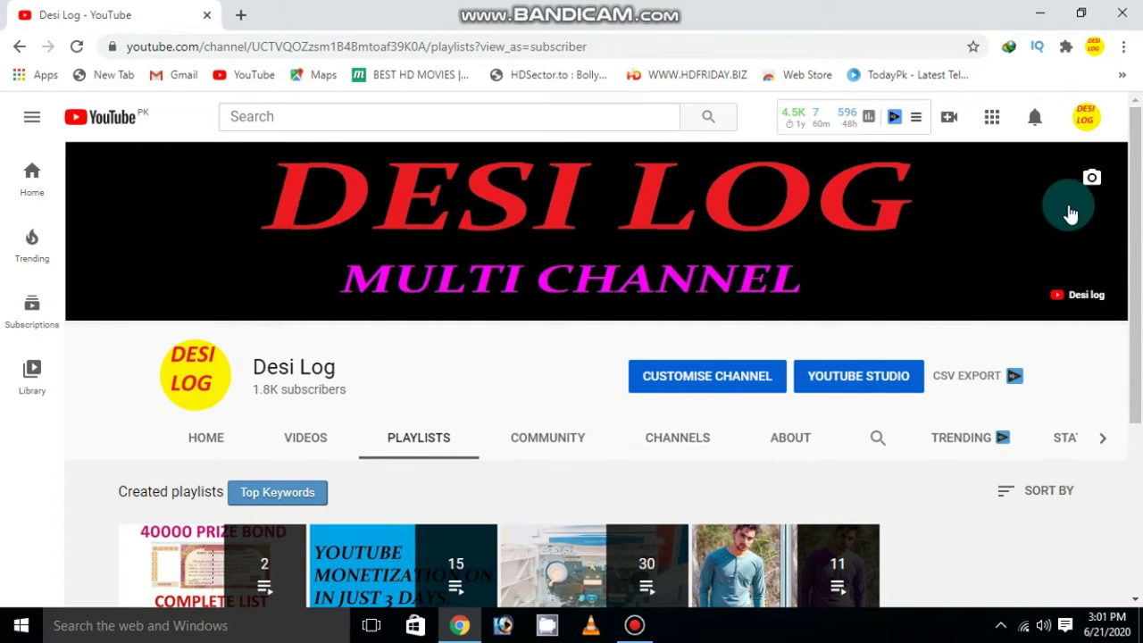
pyautogui.scroll(-2, 1139, 205)
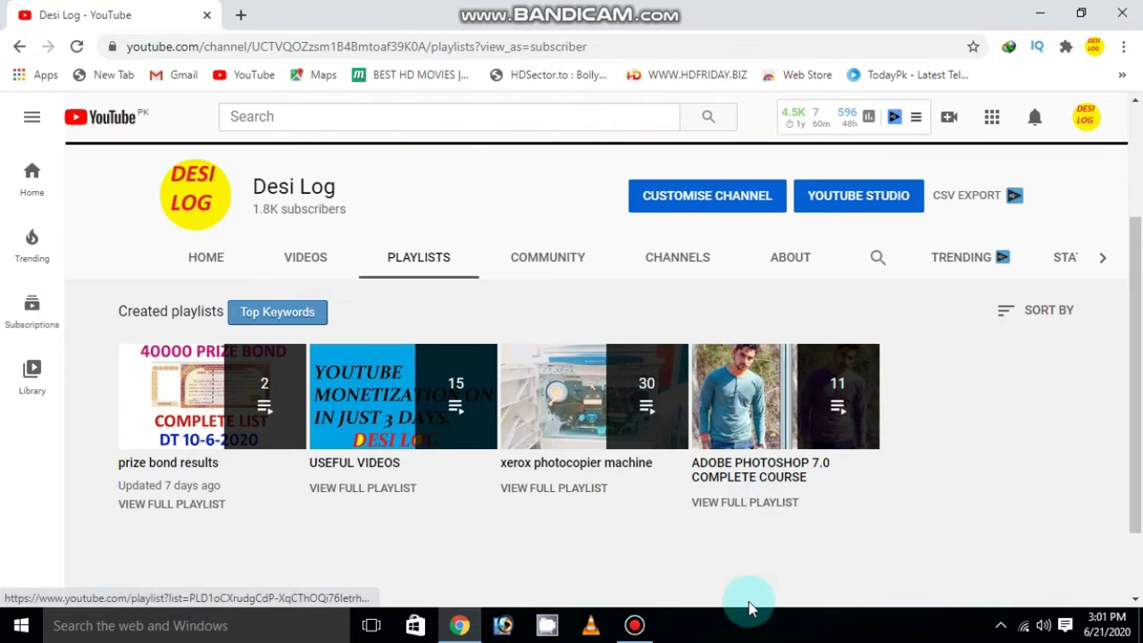
pyautogui.click(773, 424)
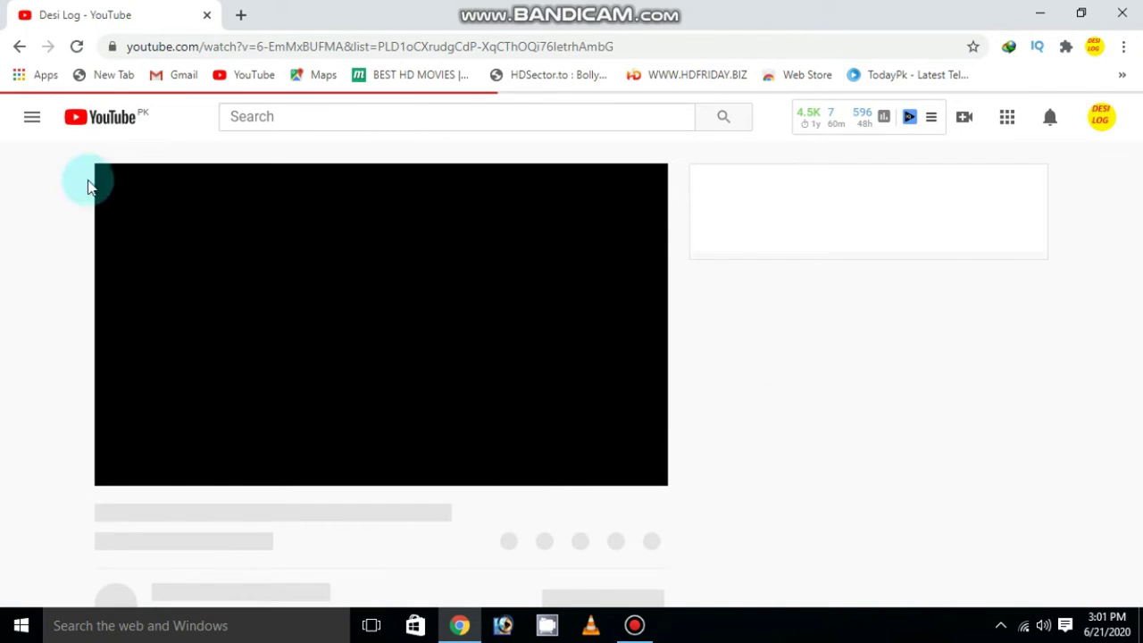
pyautogui.click(20, 46)
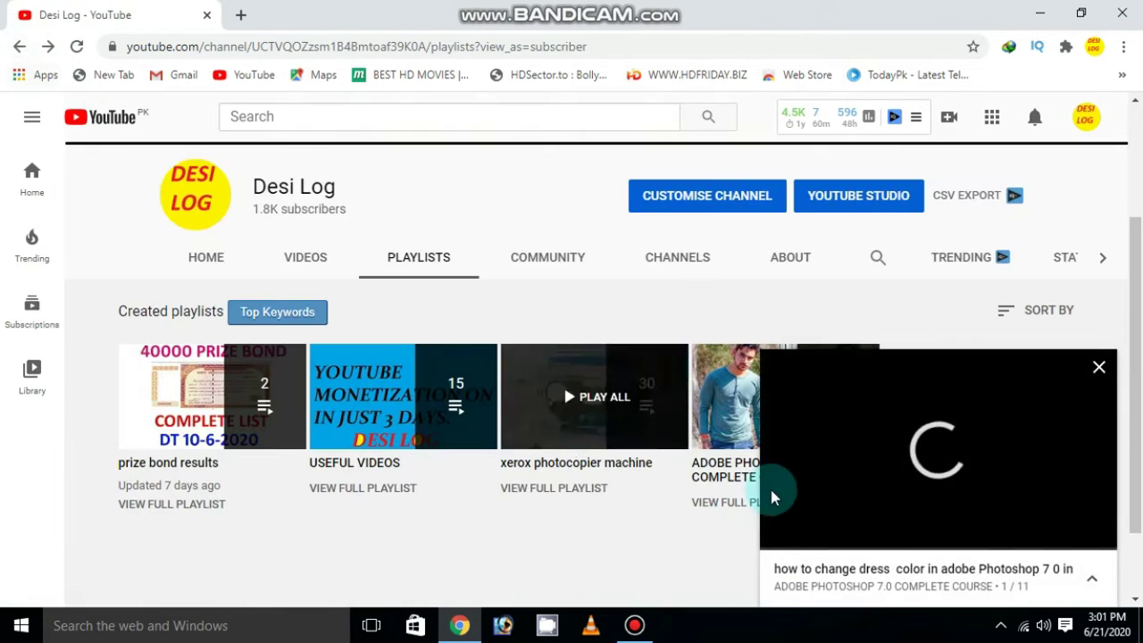
pyautogui.click(1097, 368)
pyautogui.moveTo(784, 396)
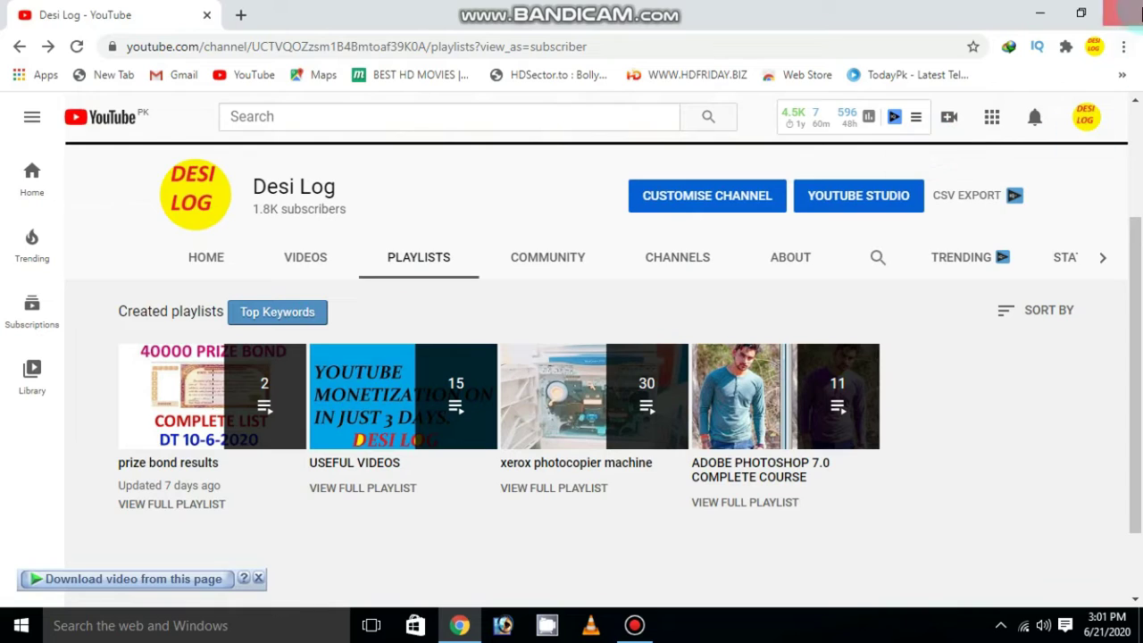
# Close Chrome, preview Screenshot (32) from New folder (3) in ACDSee, then close both windows.
pyautogui.click(1130, 8)
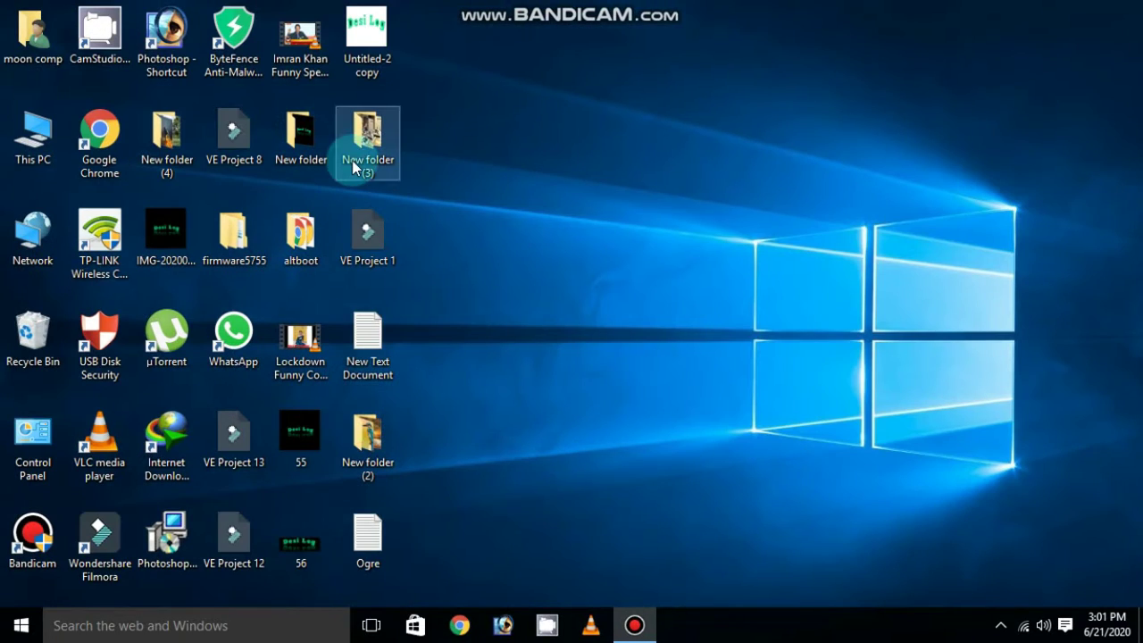
pyautogui.doubleClick(368, 143)
pyautogui.doubleClick(191, 230)
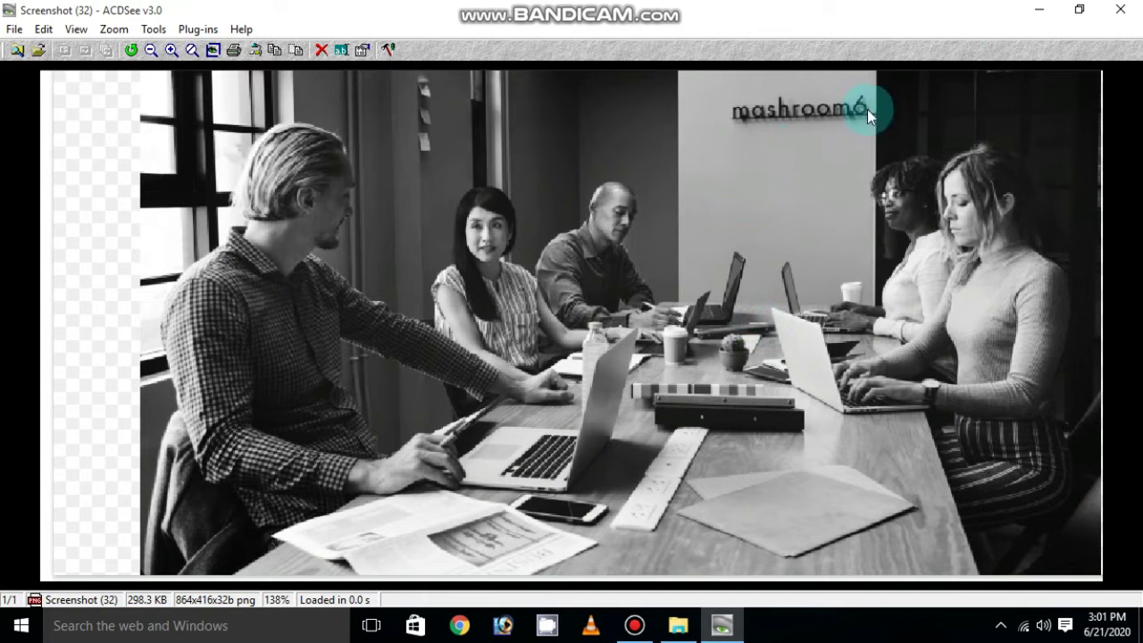
pyautogui.click(1120, 9)
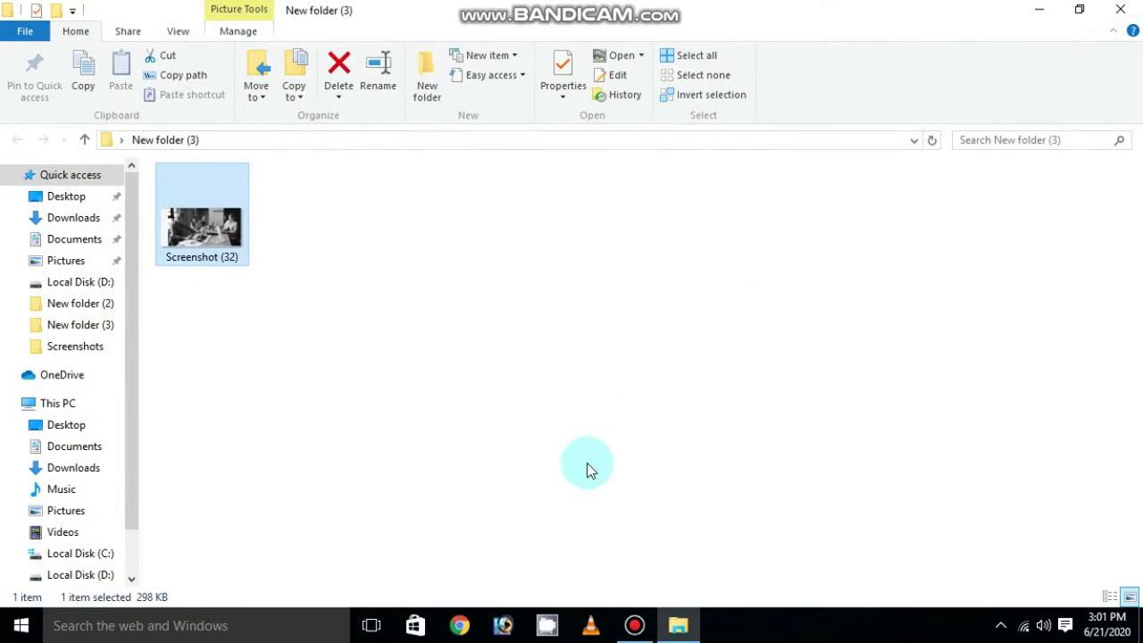
pyautogui.click(1120, 9)
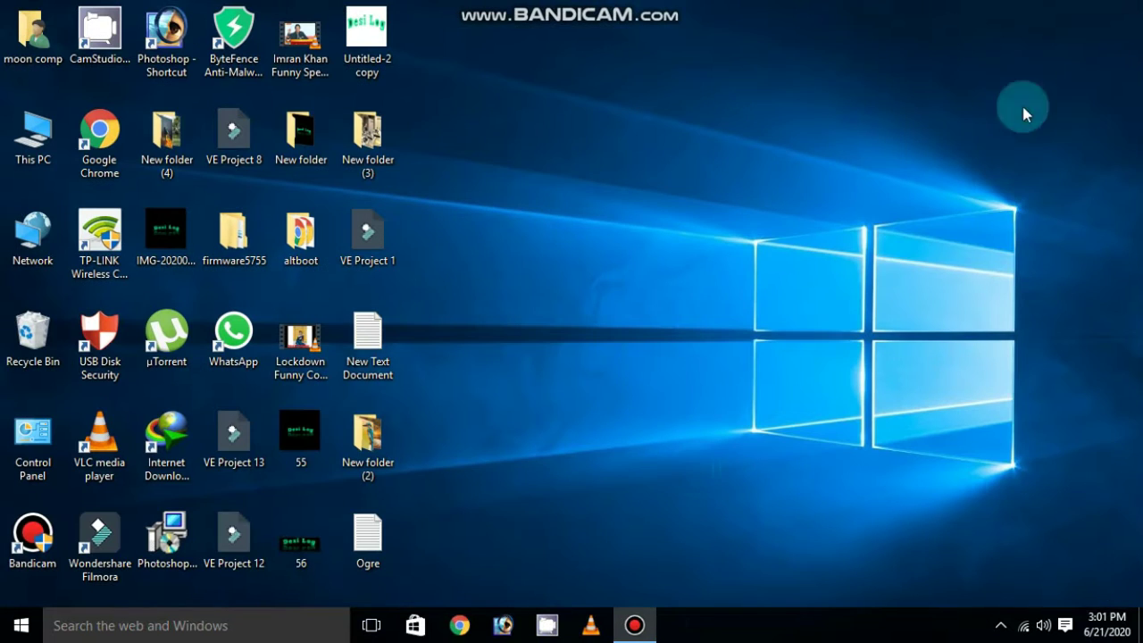
# Reopen Chrome and go to colourised.sg, landing on search results for Colourised.
pyautogui.click(460, 625)
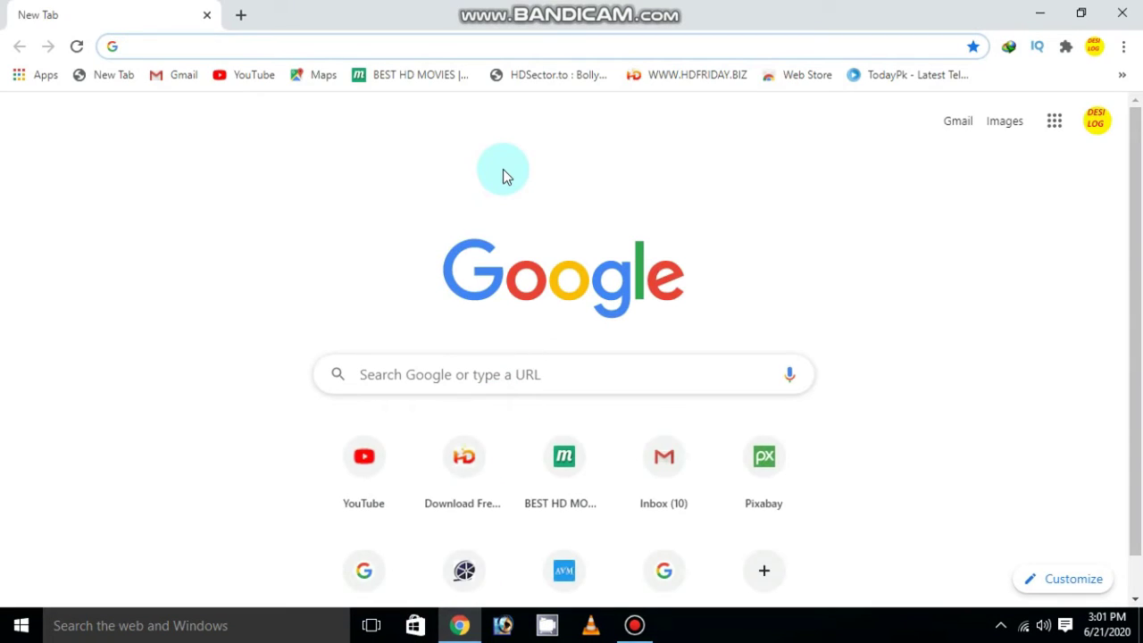
pyautogui.click(145, 46)
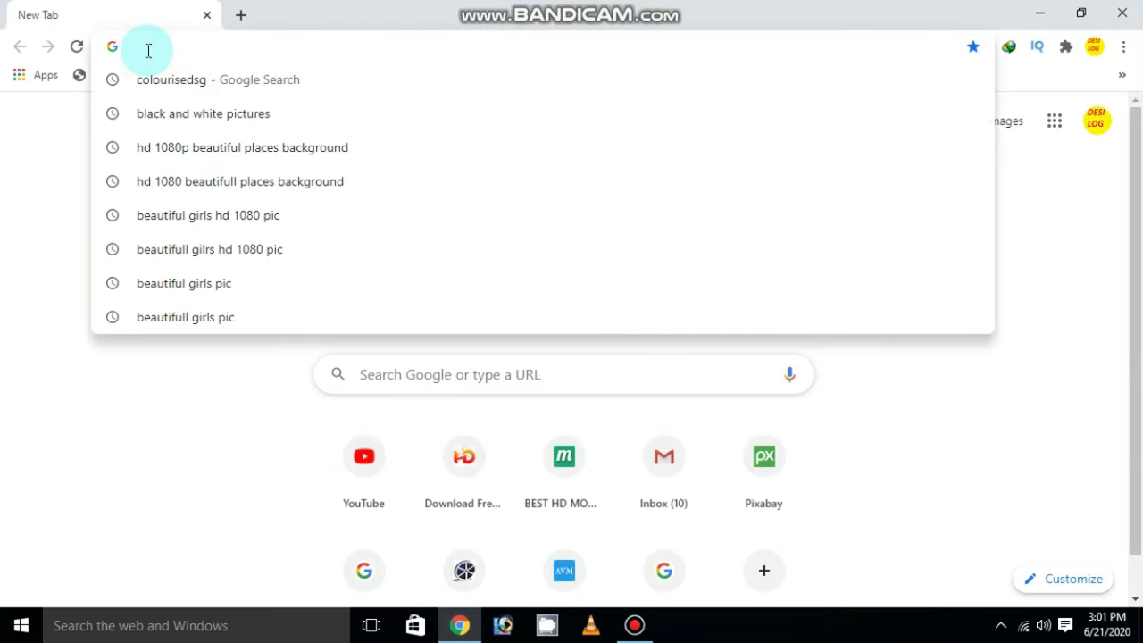
pyautogui.write('c')
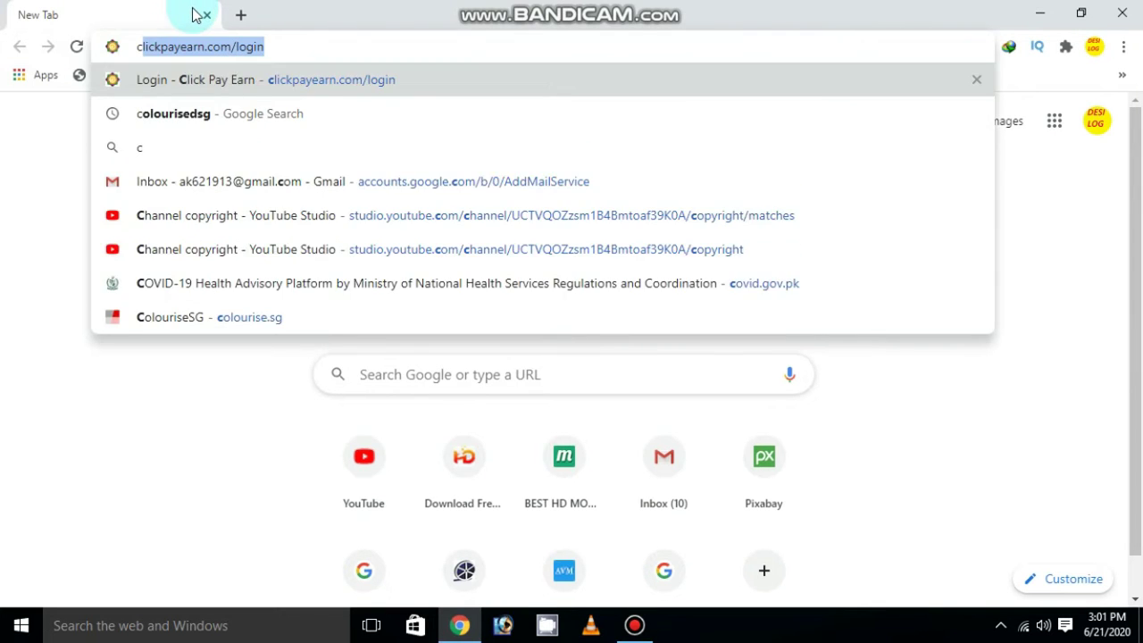
pyautogui.write('olo')
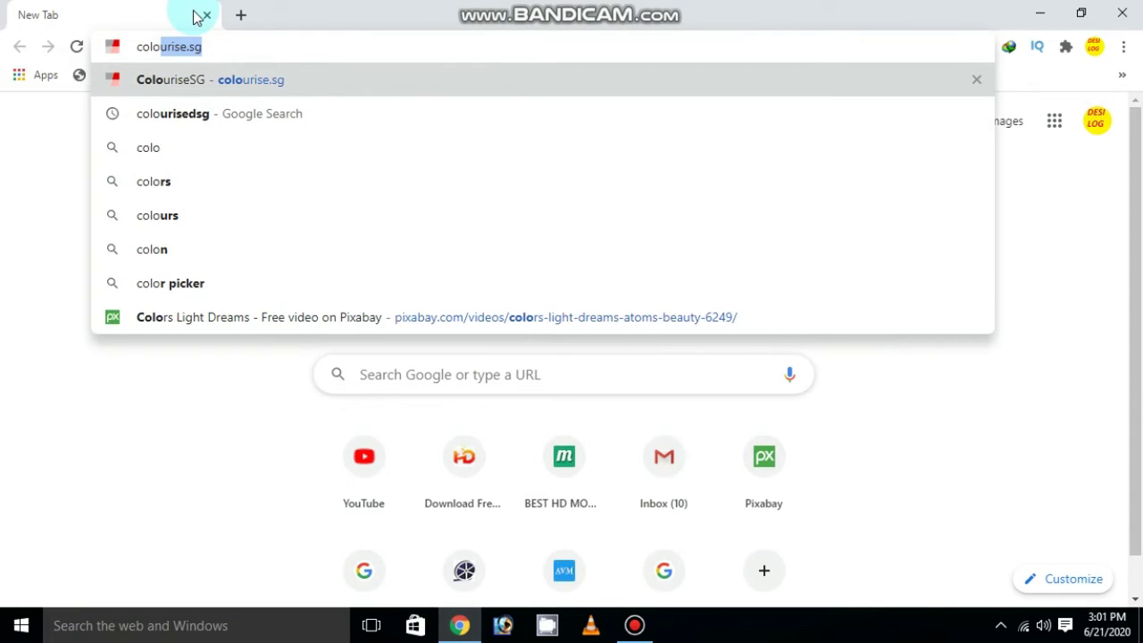
pyautogui.write('uri')
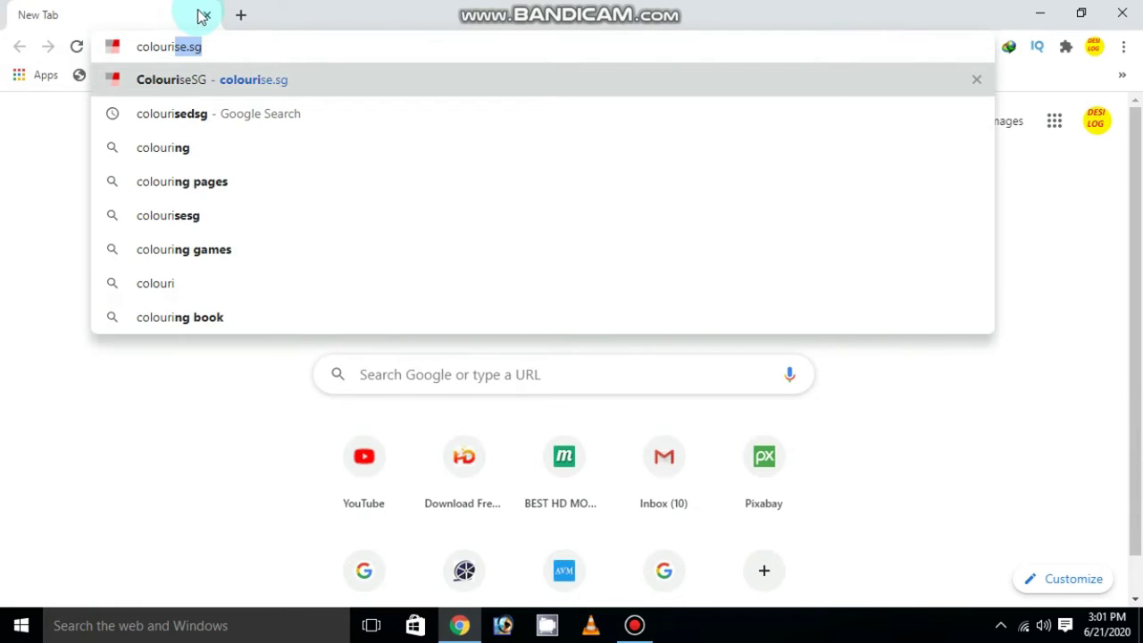
pyautogui.write('sed')
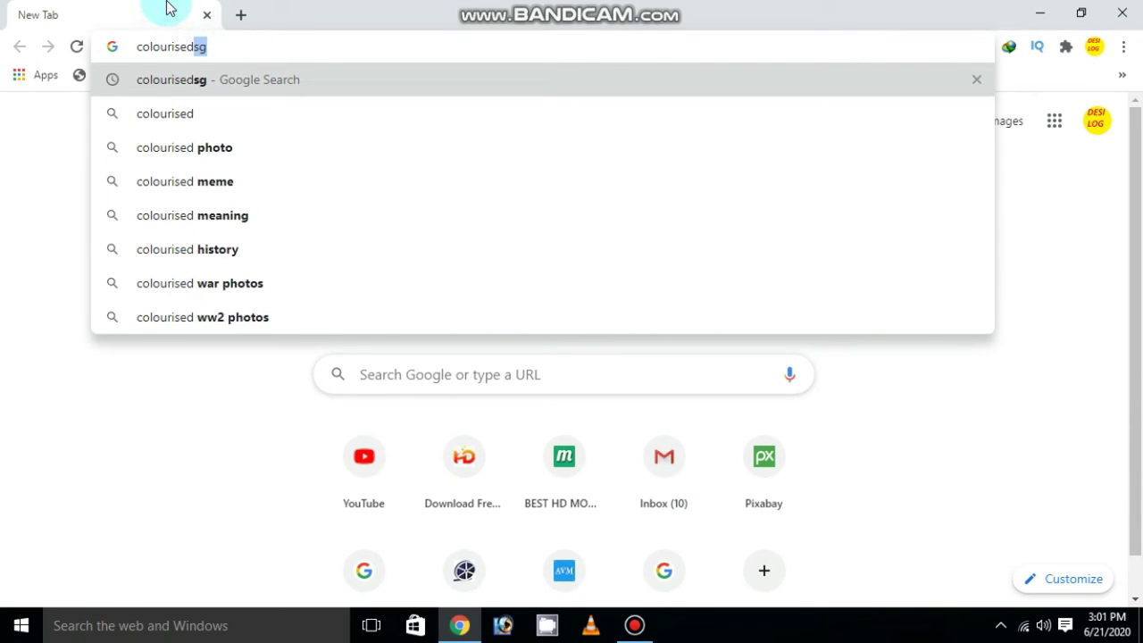
pyautogui.write('.s')
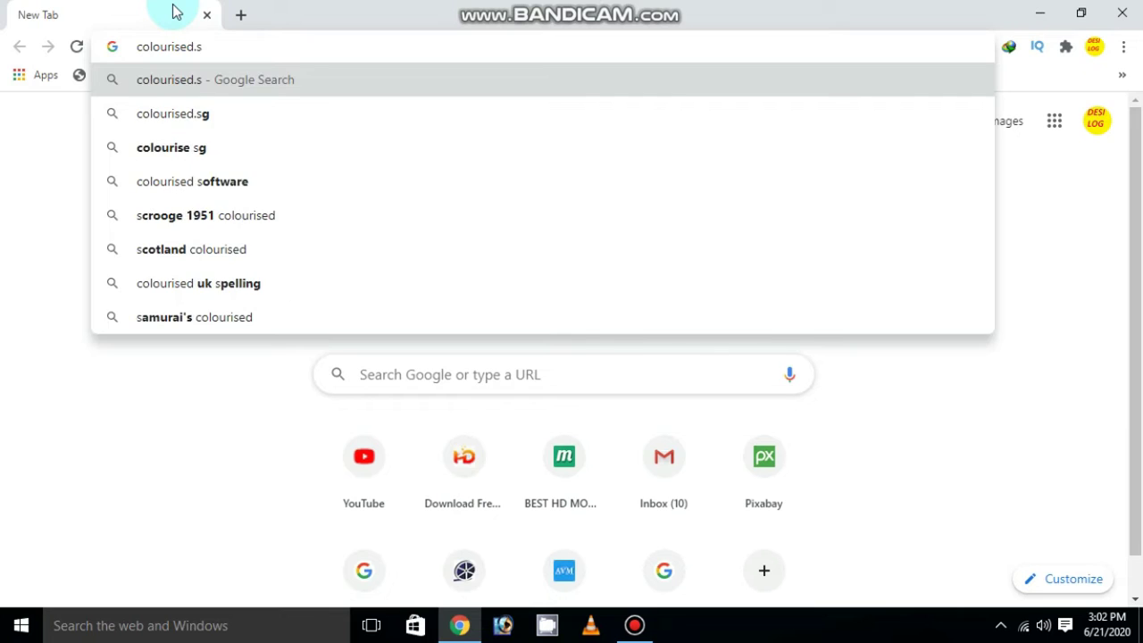
pyautogui.write('g')
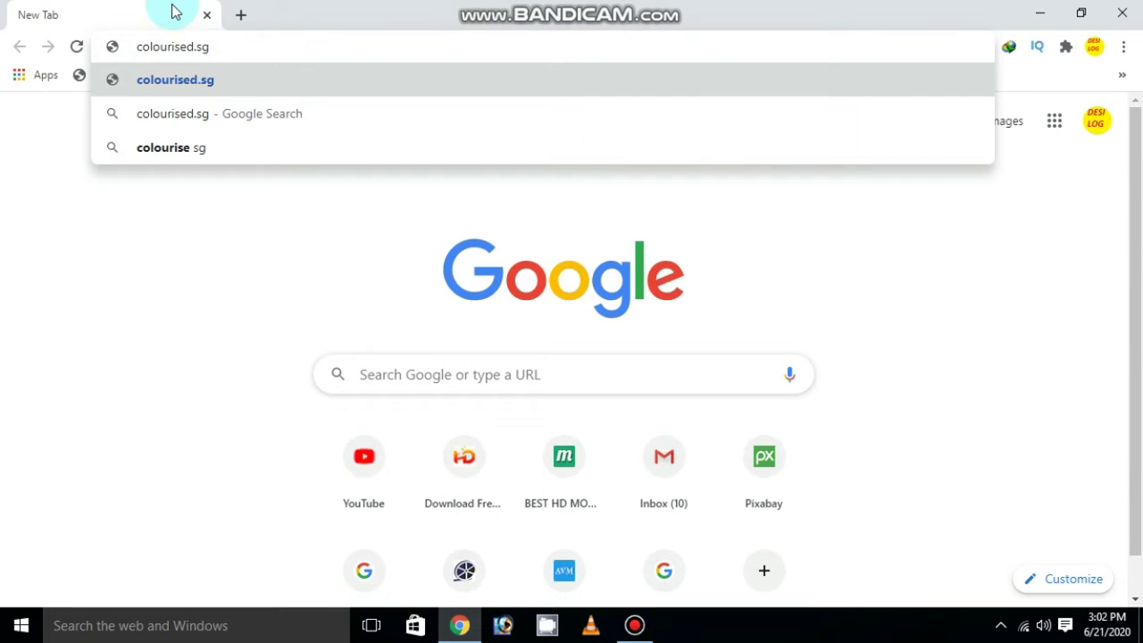
pyautogui.press('Return')
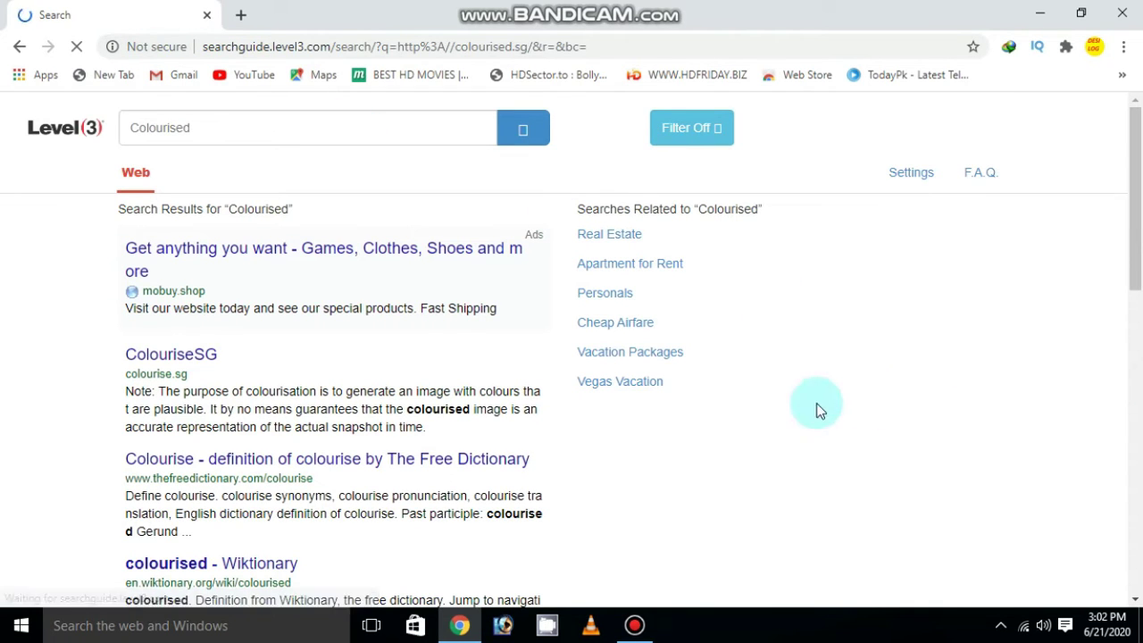
# Open the ColouriseSG result and scroll to its 'Upload a black and white photo' section.
pyautogui.click(156, 359)
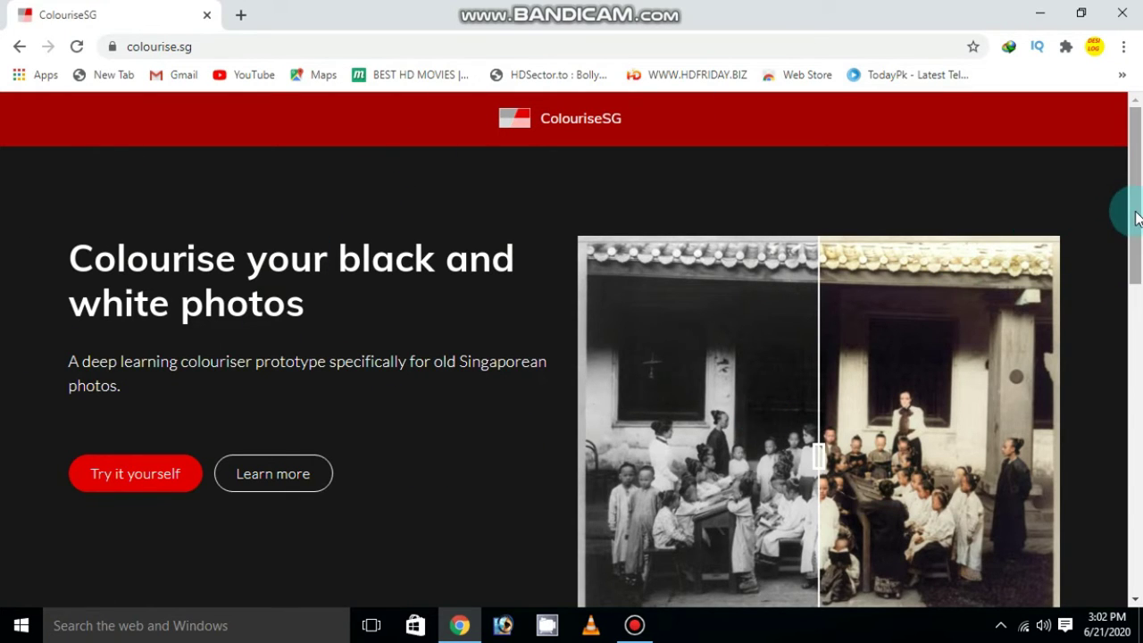
pyautogui.scroll(-2, 1139, 230)
pyautogui.scroll(-1, 1125, 267)
pyautogui.scroll(-1, 1127, 306)
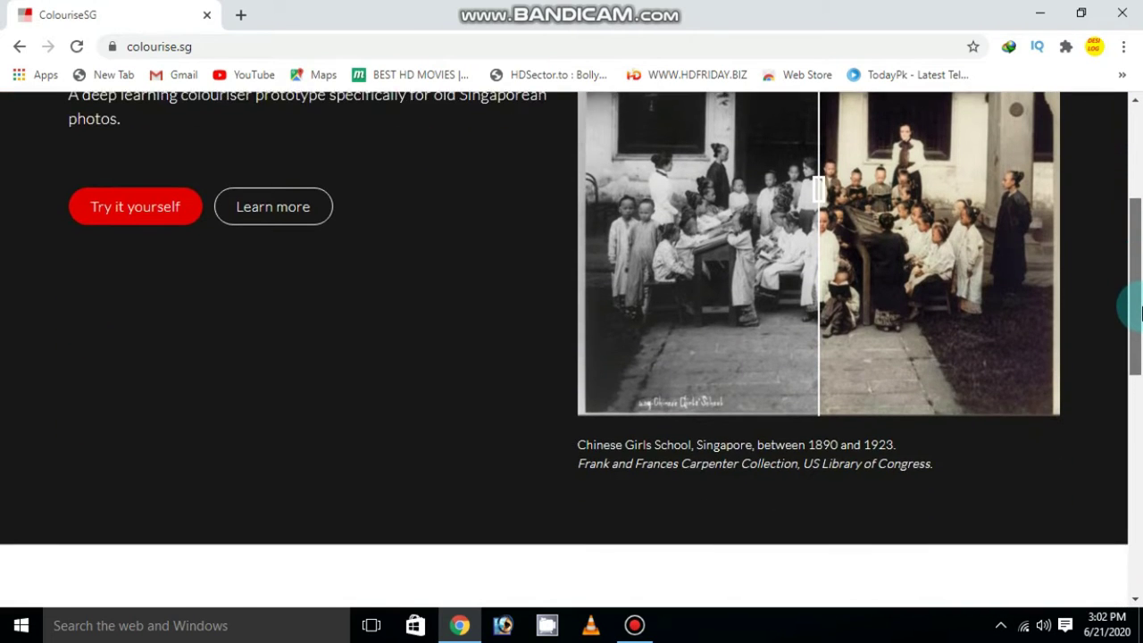
pyautogui.scroll(-1, 1117, 321)
pyautogui.moveTo(1132, 308)
pyautogui.mouseDown()
pyautogui.moveTo(1138, 482)
pyautogui.moveTo(1130, 473)
pyautogui.mouseUp()
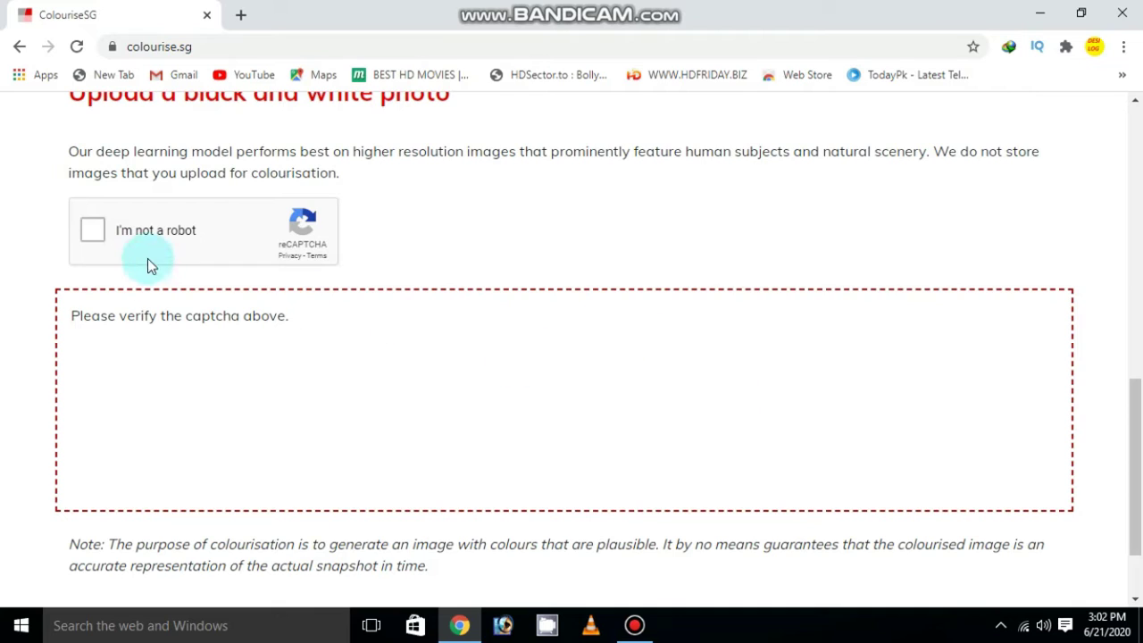
# Pass the ColouriseSG captcha check to enable uploading.
pyautogui.click(93, 234)
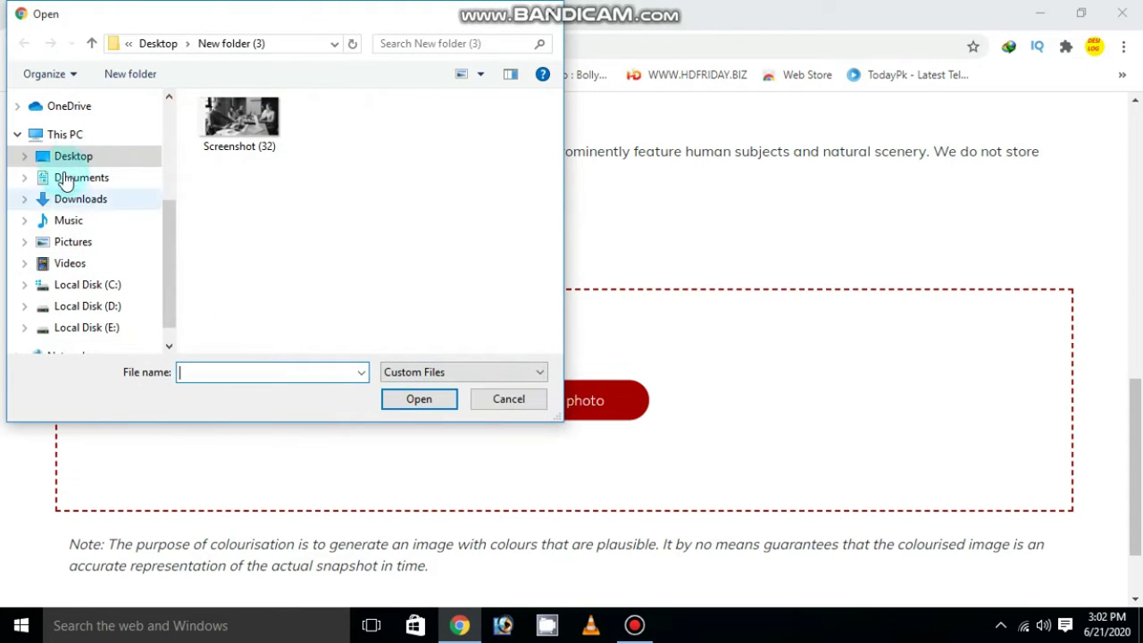
pyautogui.moveTo(170, 225)
pyautogui.mouseDown()
pyautogui.moveTo(170, 148)
pyautogui.moveTo(159, 245)
pyautogui.mouseUp()
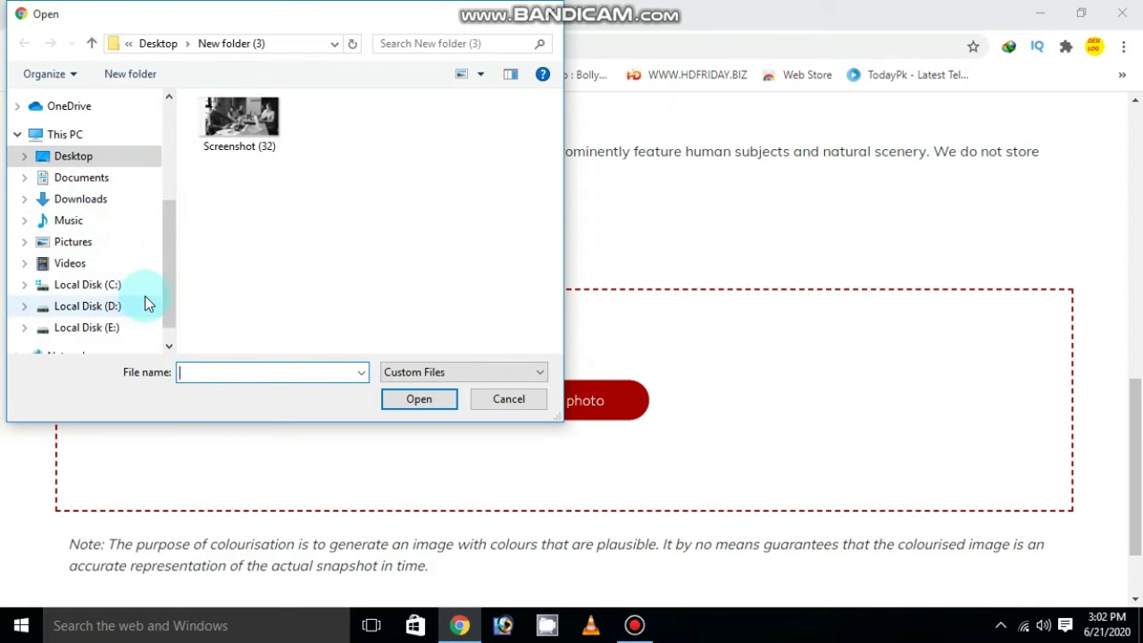
pyautogui.moveTo(173, 280); pyautogui.dragTo(171, 259)
# Upload Screenshot (32) from Desktop > New folder (3) for colourising.
pyautogui.click(61, 204)
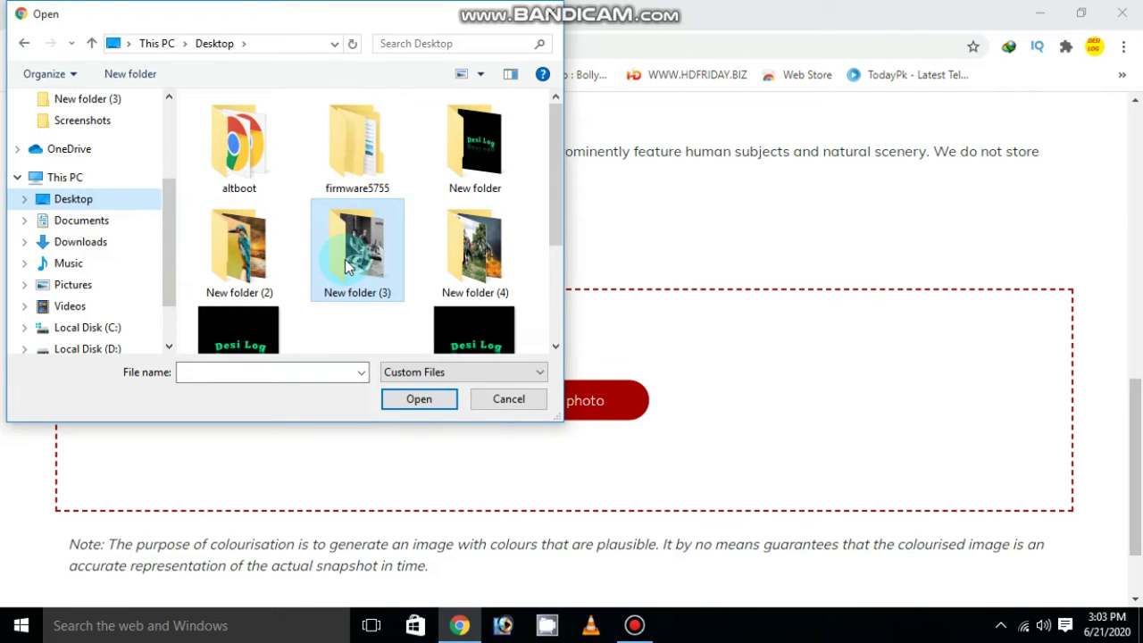
pyautogui.doubleClick(344, 259)
pyautogui.click(248, 143)
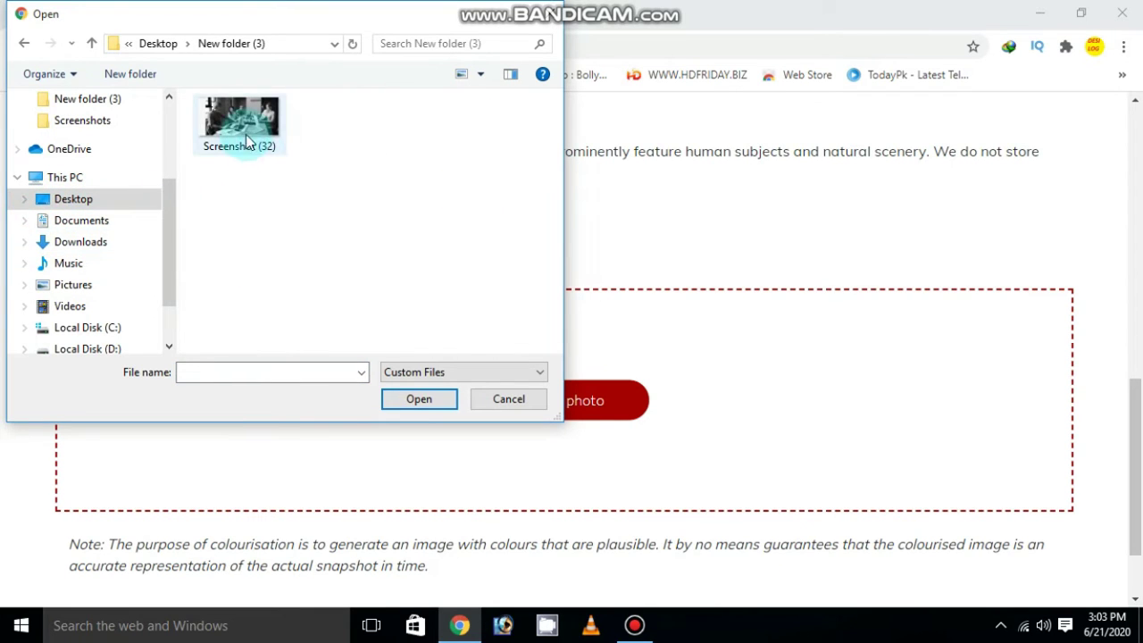
pyautogui.doubleClick(244, 120)
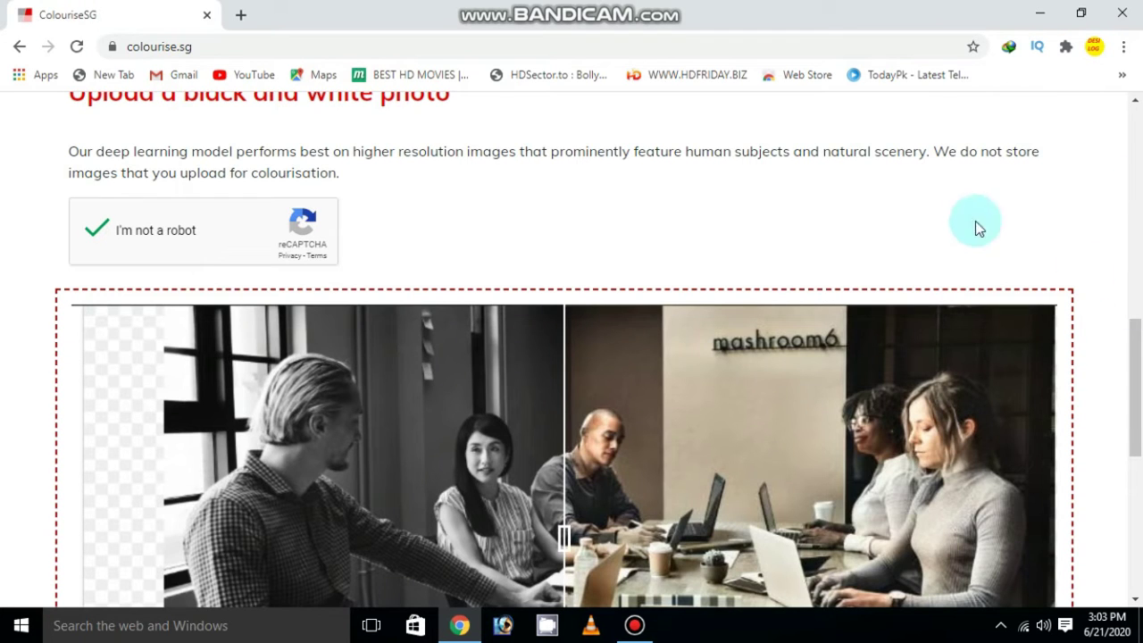
# Compare the greyscale and colourised halves with the divider, ending at the download buttons.
pyautogui.moveTo(1135, 359); pyautogui.dragTo(1139, 424)
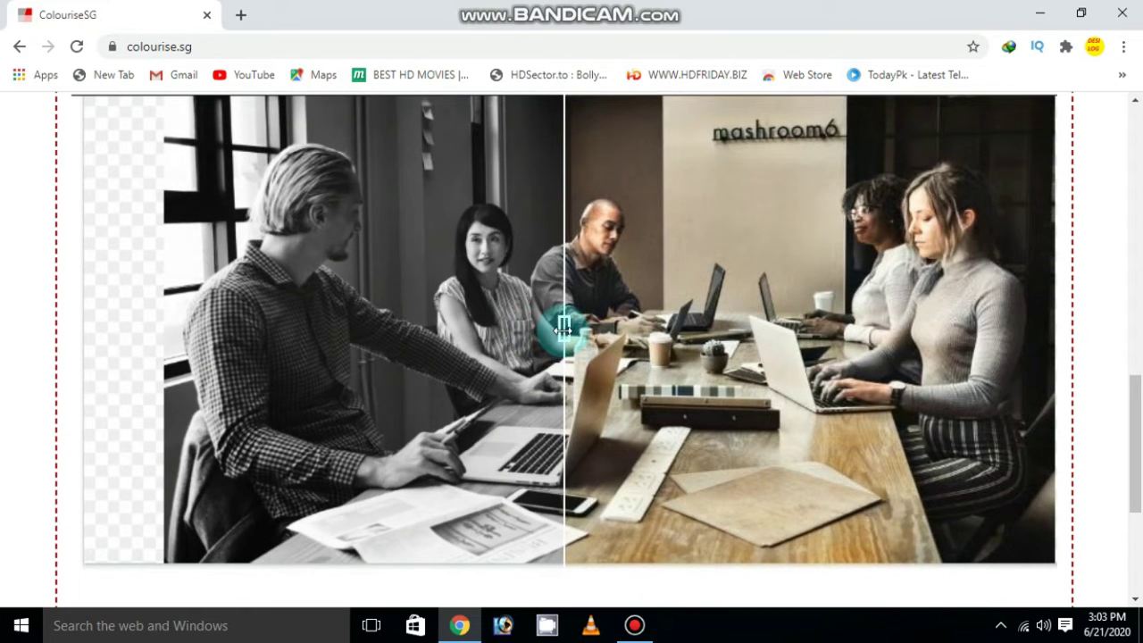
pyautogui.moveTo(565, 328)
pyautogui.mouseDown()
pyautogui.moveTo(1054, 329)
pyautogui.moveTo(675, 331)
pyautogui.moveTo(475, 353)
pyautogui.moveTo(128, 317)
pyautogui.moveTo(59, 331)
pyautogui.mouseUp()
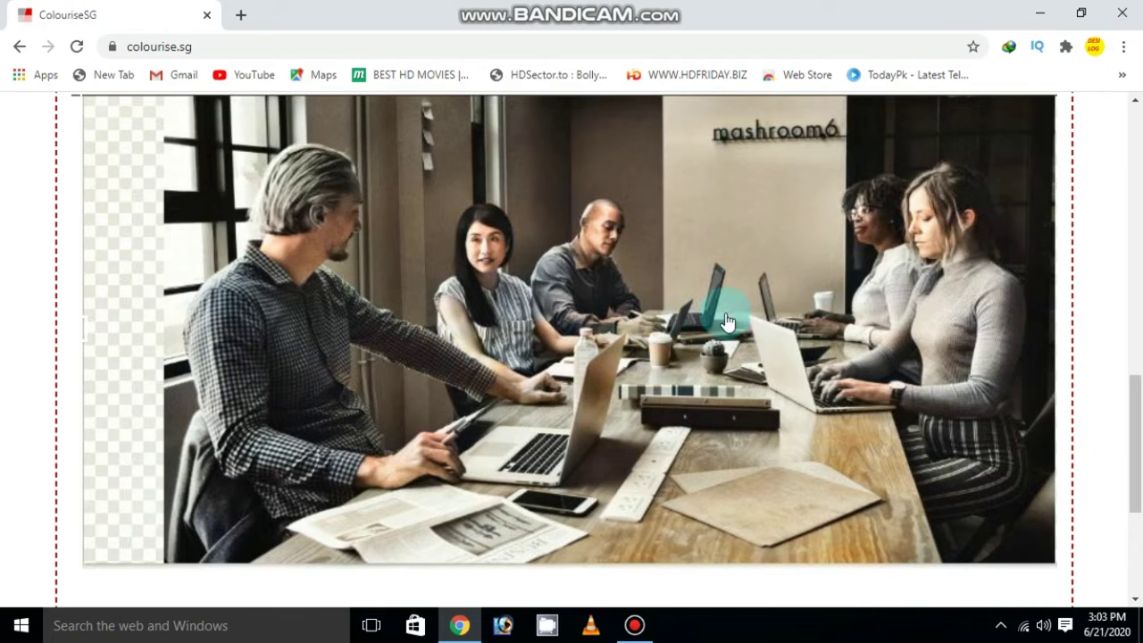
pyautogui.scroll(4, 1091, 399)
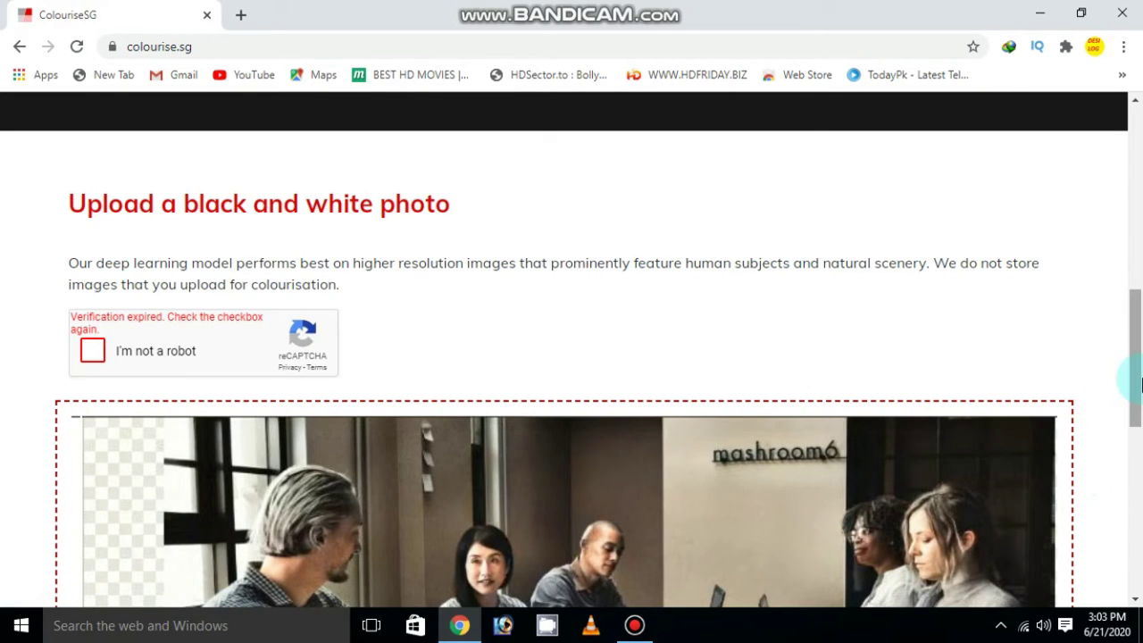
pyautogui.moveTo(1139, 344); pyautogui.dragTo(1141, 482)
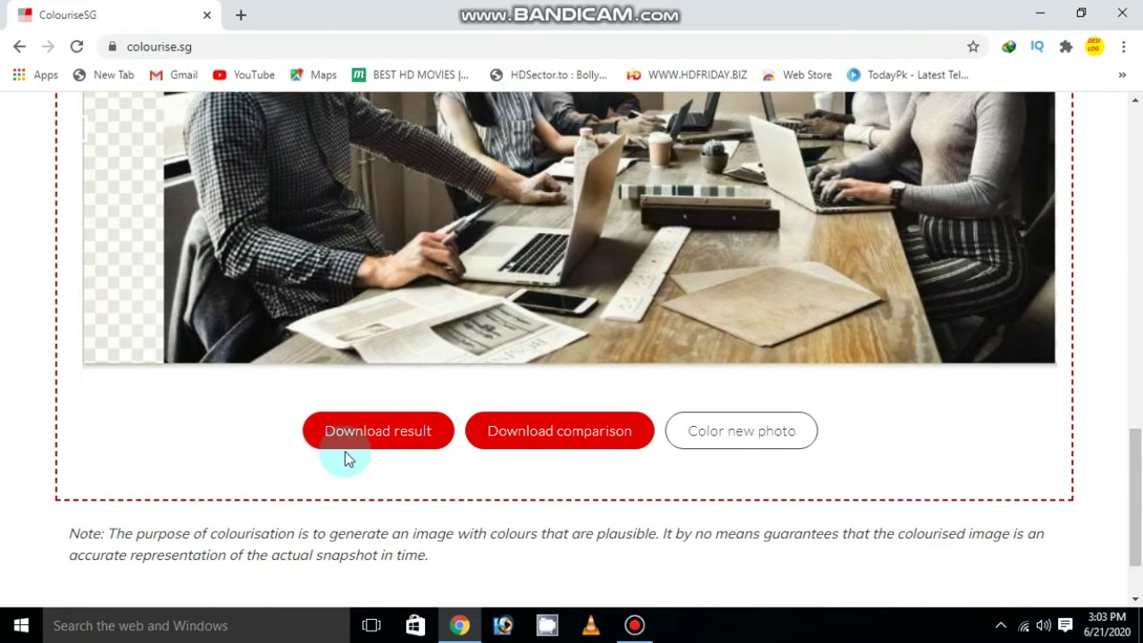
# Save the colourised result as colorized-image.jpg in Desktop > New folder (3).
pyautogui.click(348, 442)
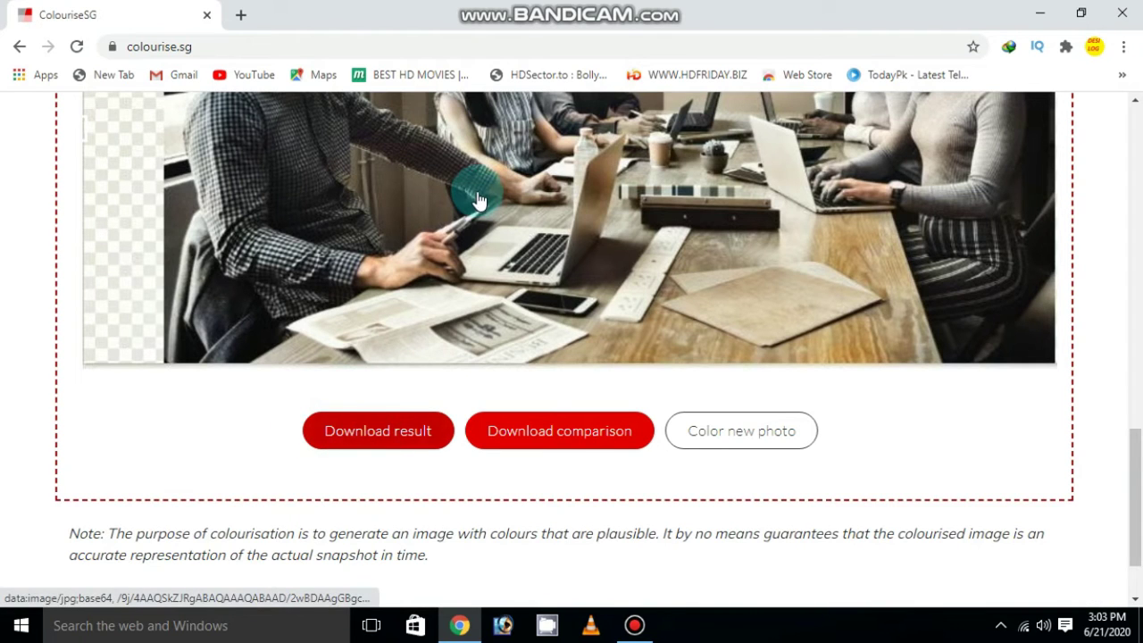
pyautogui.click(361, 430)
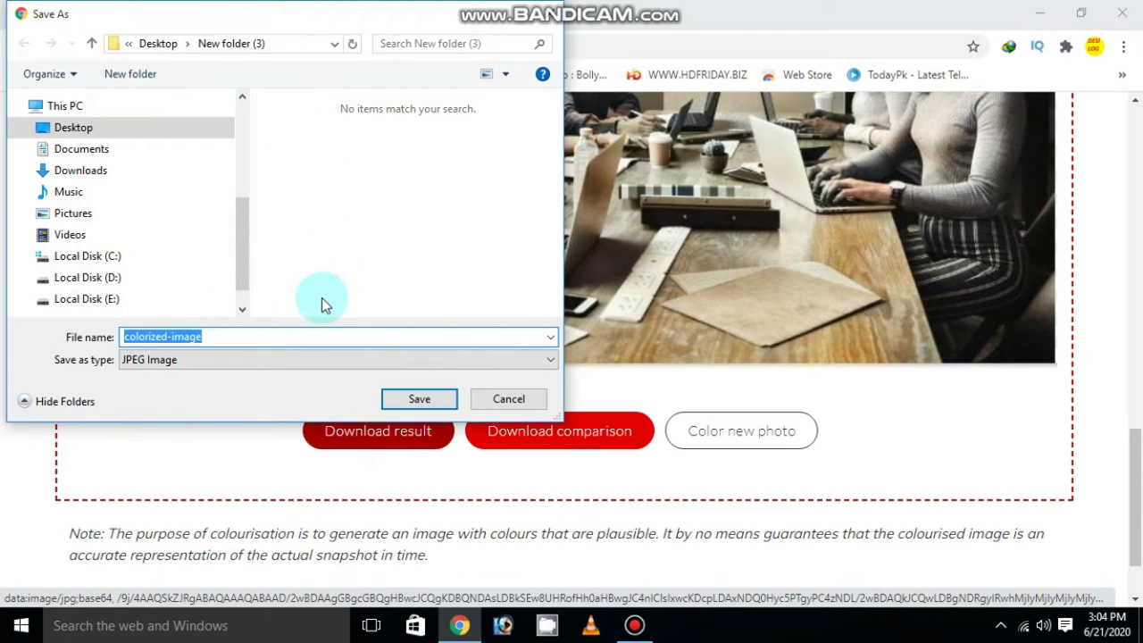
pyautogui.click(67, 127)
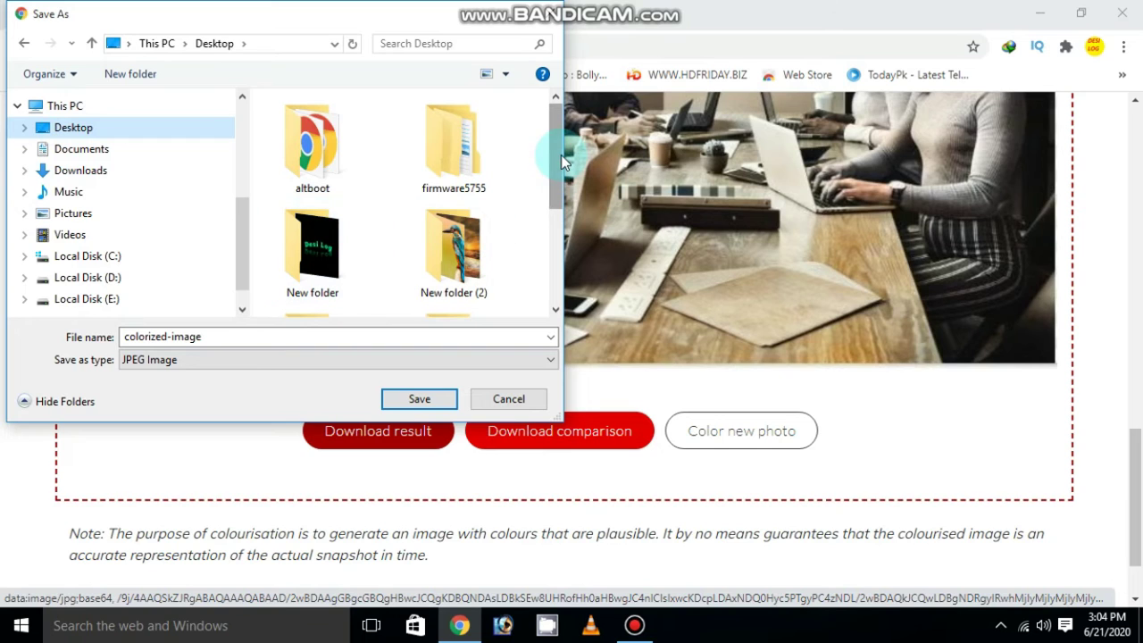
pyautogui.moveTo(560, 154); pyautogui.dragTo(562, 210)
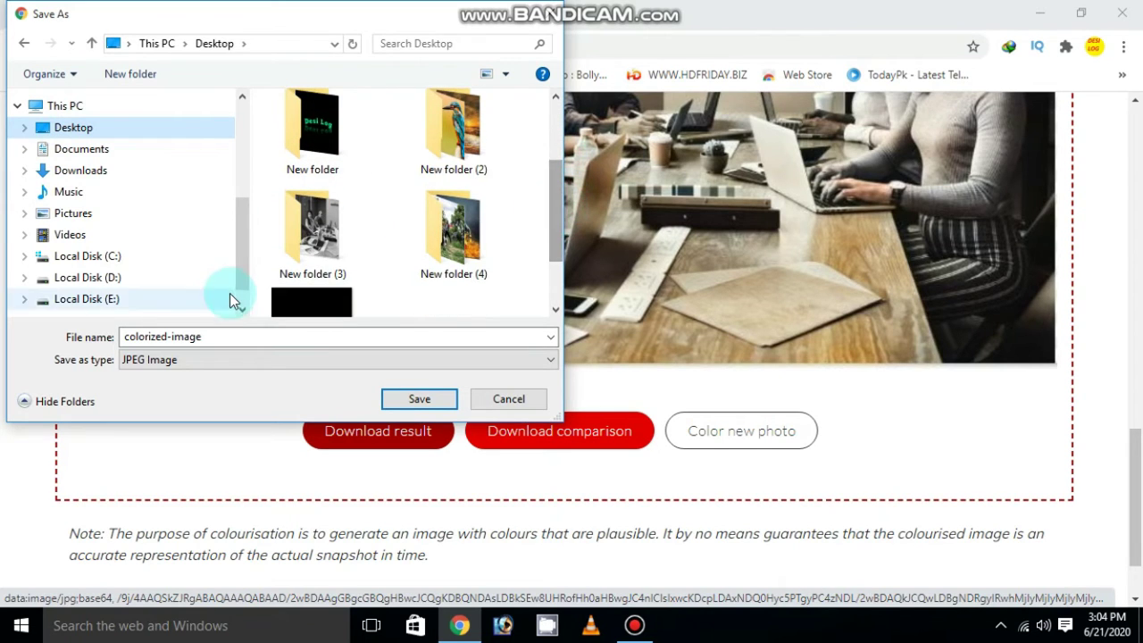
pyautogui.doubleClick(308, 234)
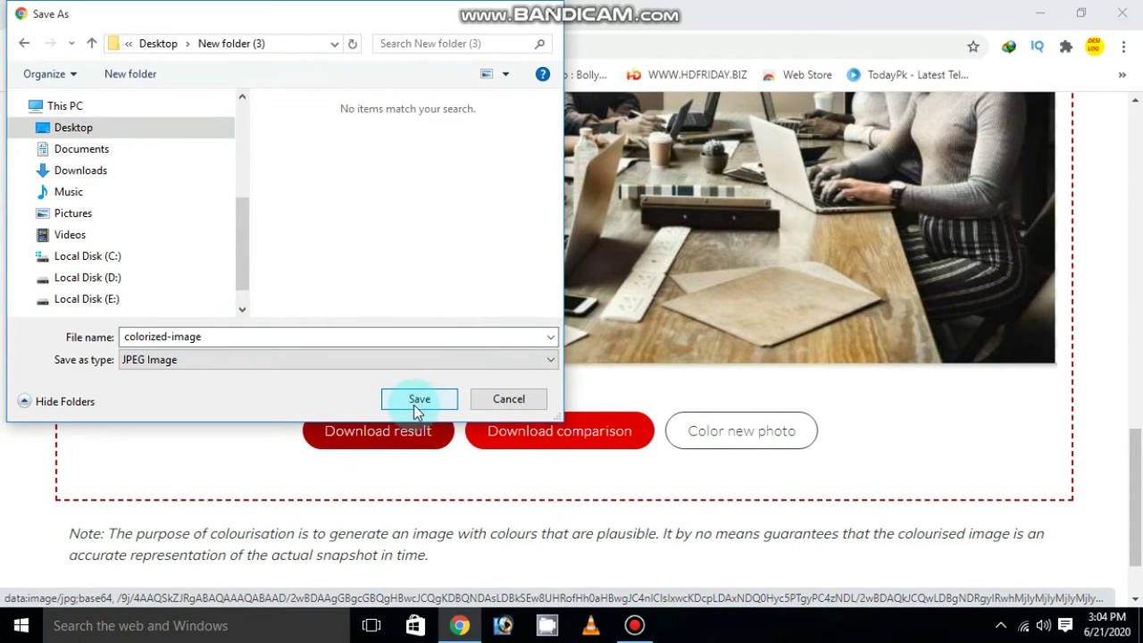
pyautogui.click(418, 407)
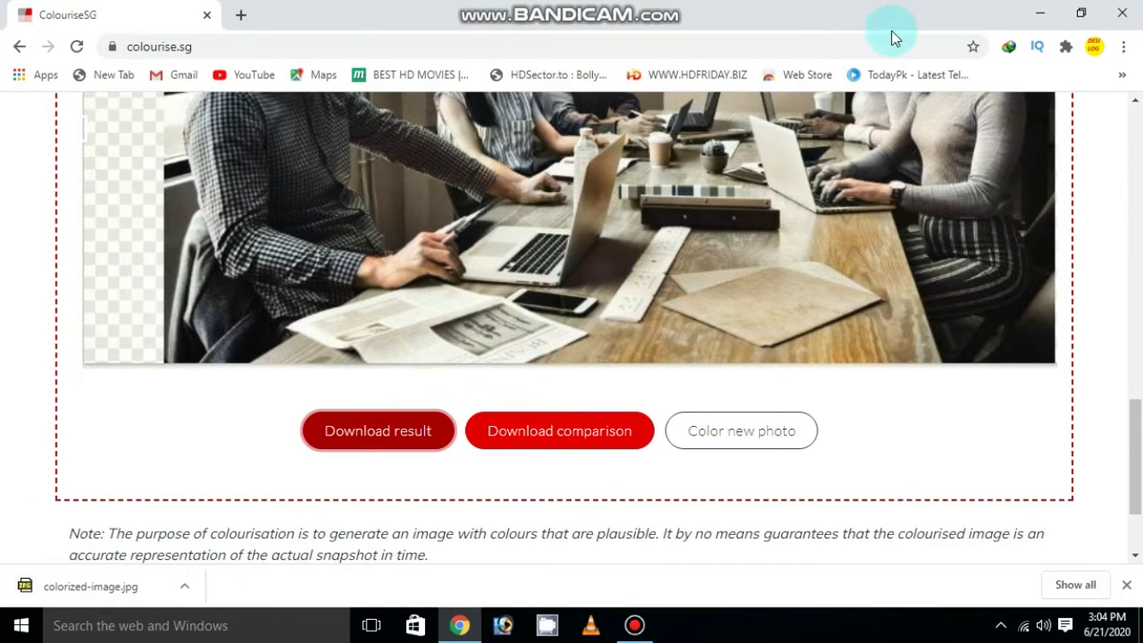
# Close Chrome, check colorized-image from New folder (3) in ACDSee, then start Photoshop.
pyautogui.click(1136, 7)
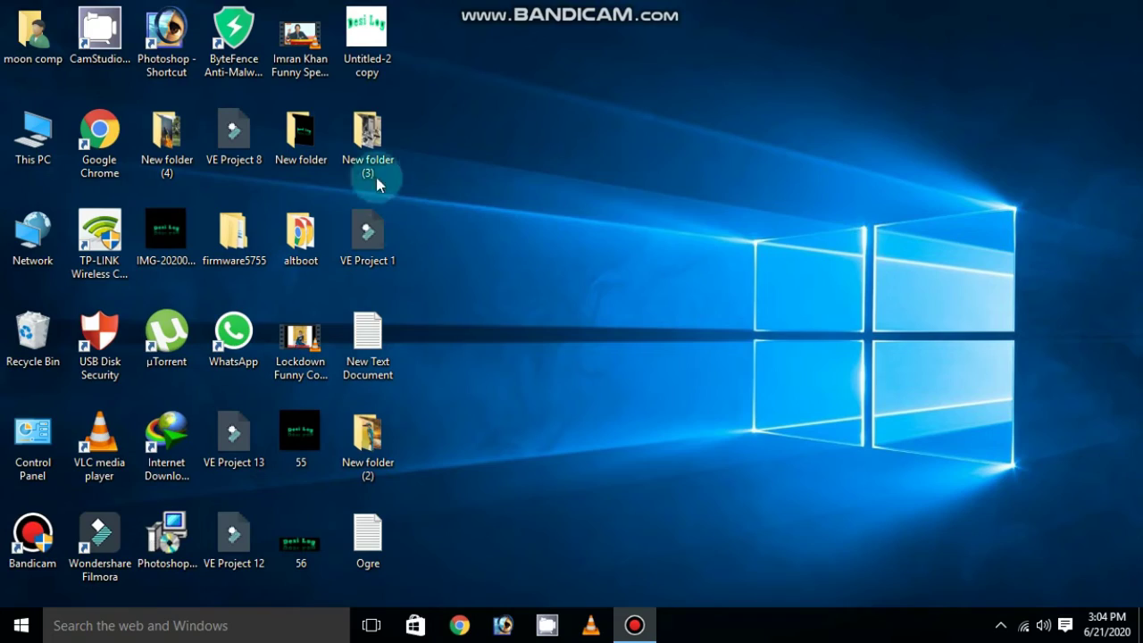
pyautogui.doubleClick(367, 152)
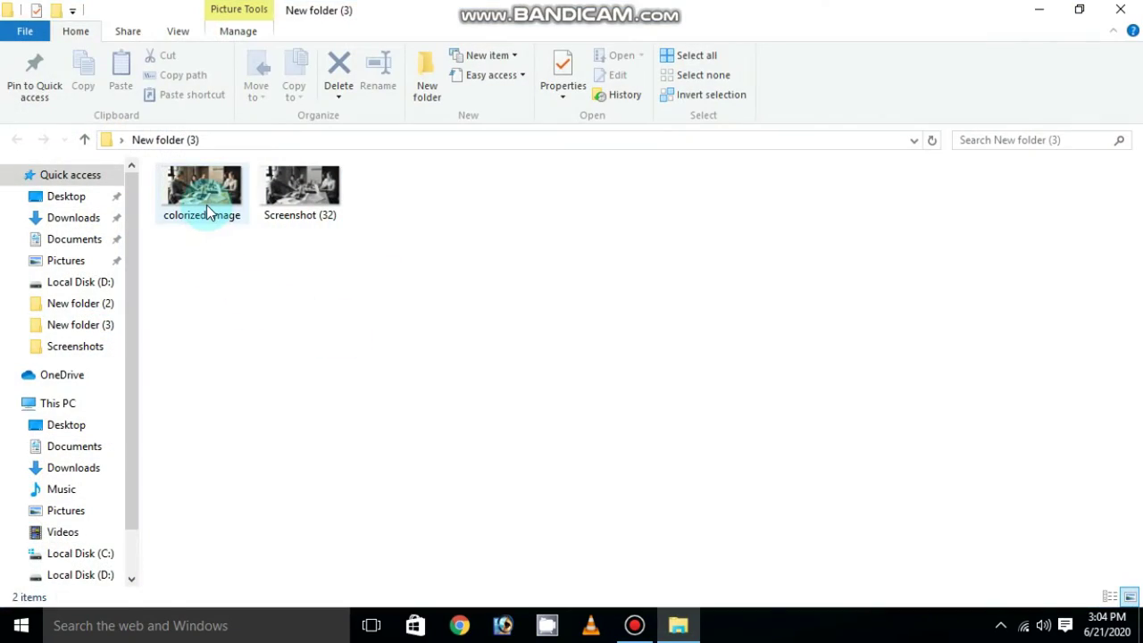
pyautogui.doubleClick(206, 205)
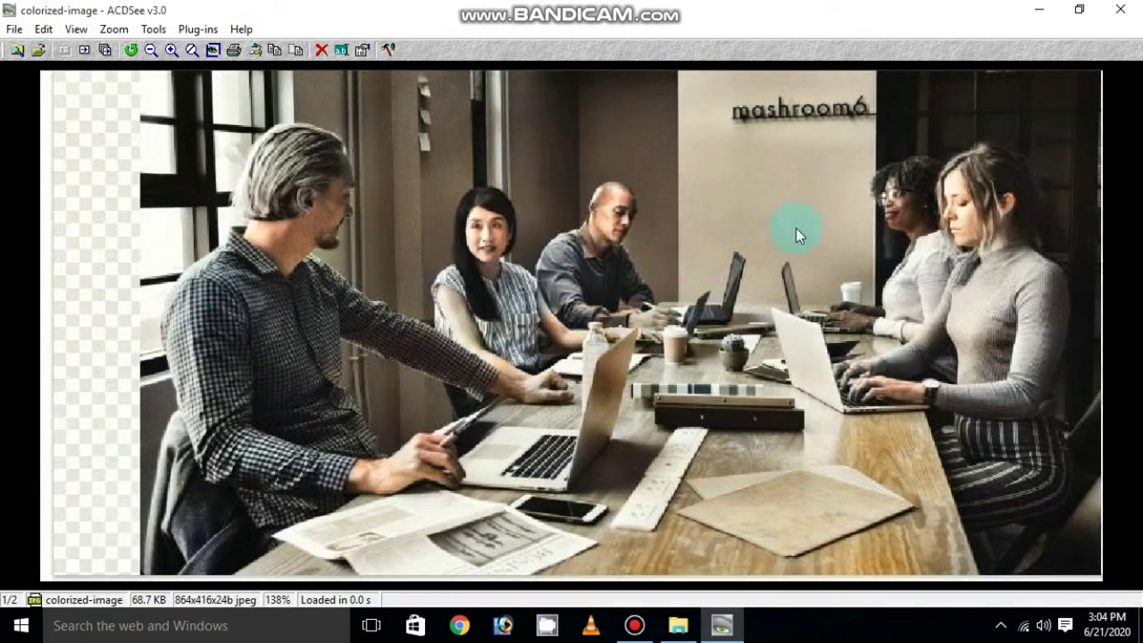
pyautogui.click(1119, 9)
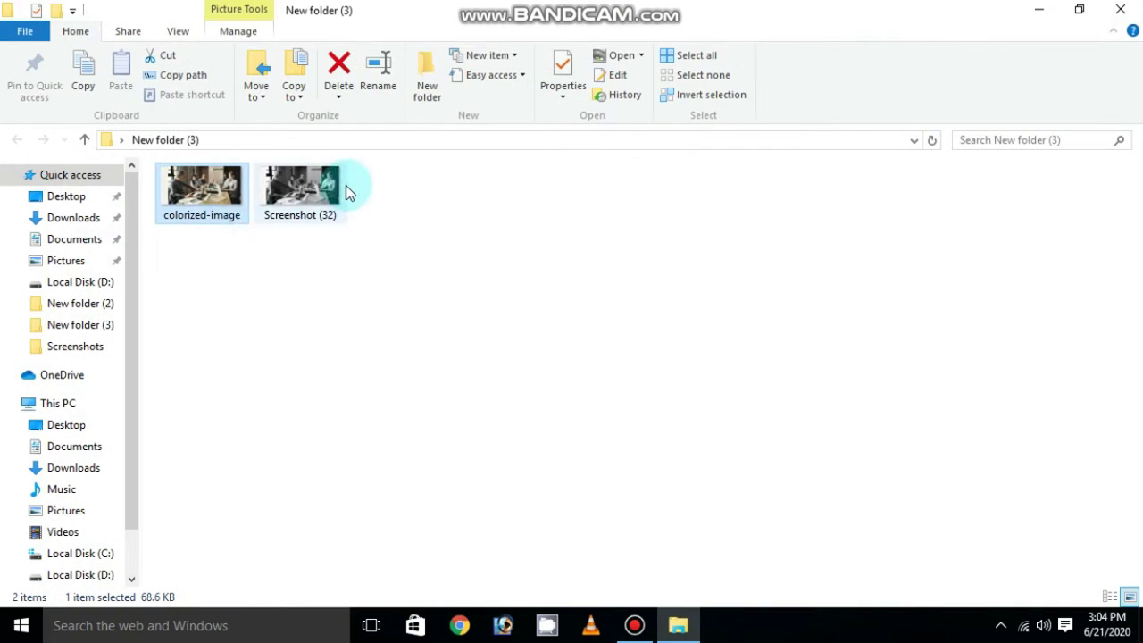
pyautogui.rightClick(224, 207)
pyautogui.click(174, 300)
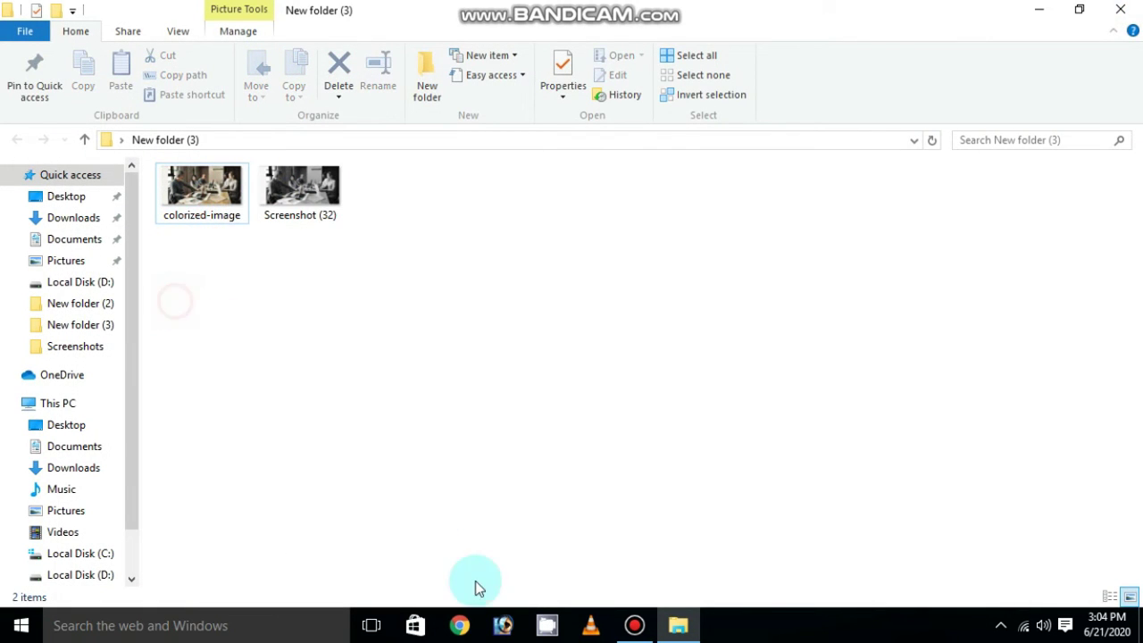
pyautogui.click(502, 625)
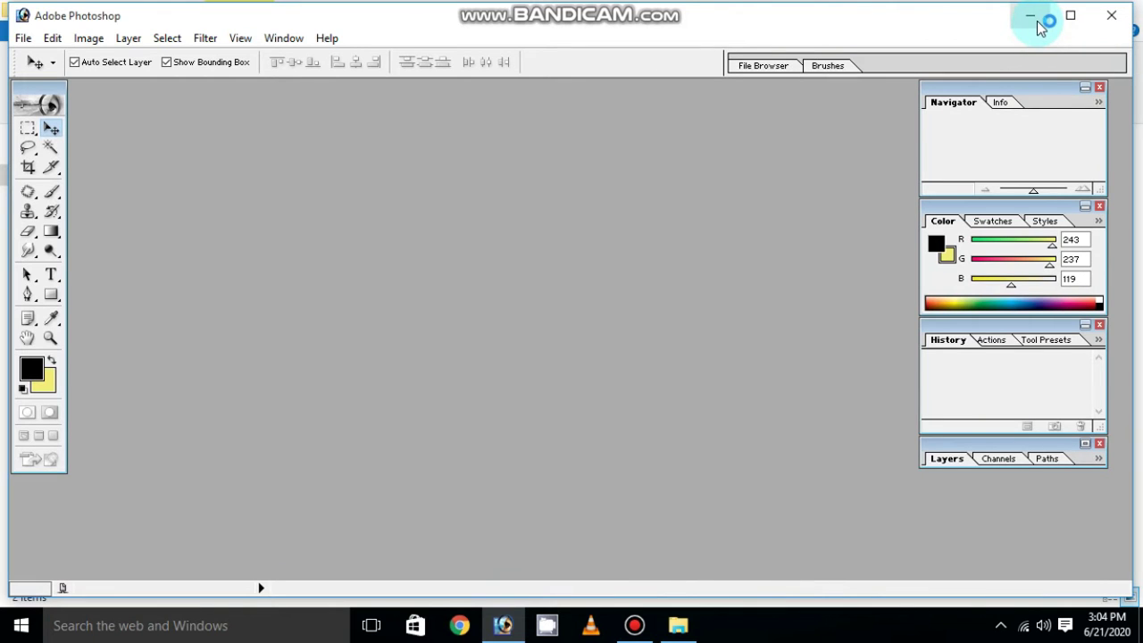
# Load colorized-image.jpg from New folder (3) into Photoshop.
pyautogui.click(1033, 18)
pyautogui.click(201, 192)
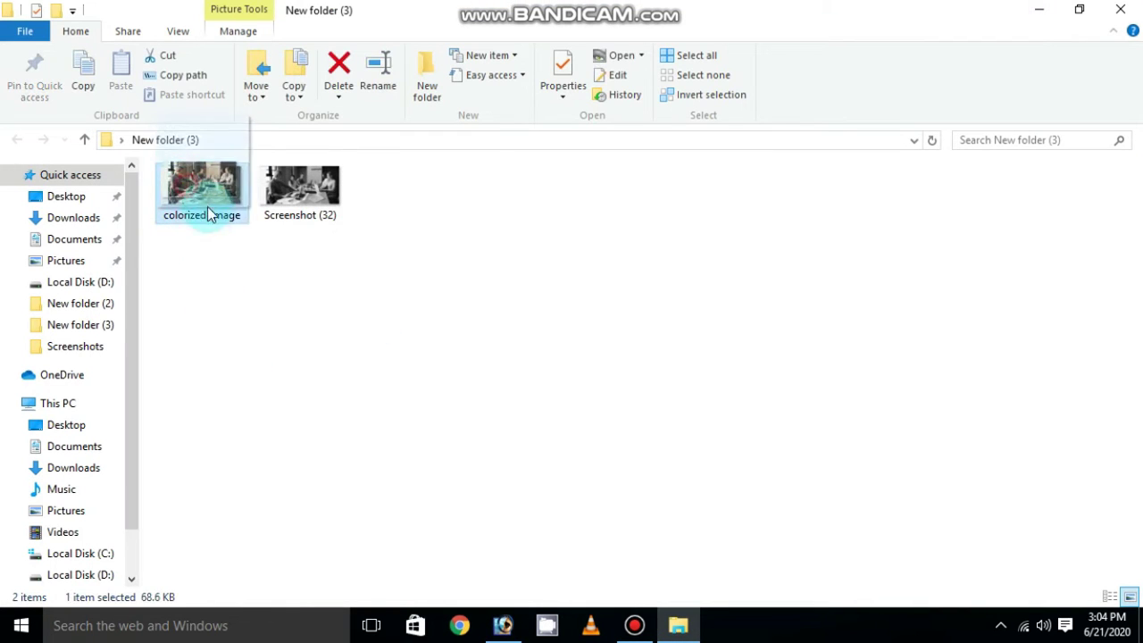
pyautogui.moveTo(207, 208)
pyautogui.mouseDown()
pyautogui.moveTo(518, 620)
pyautogui.moveTo(516, 188)
pyautogui.mouseUp()
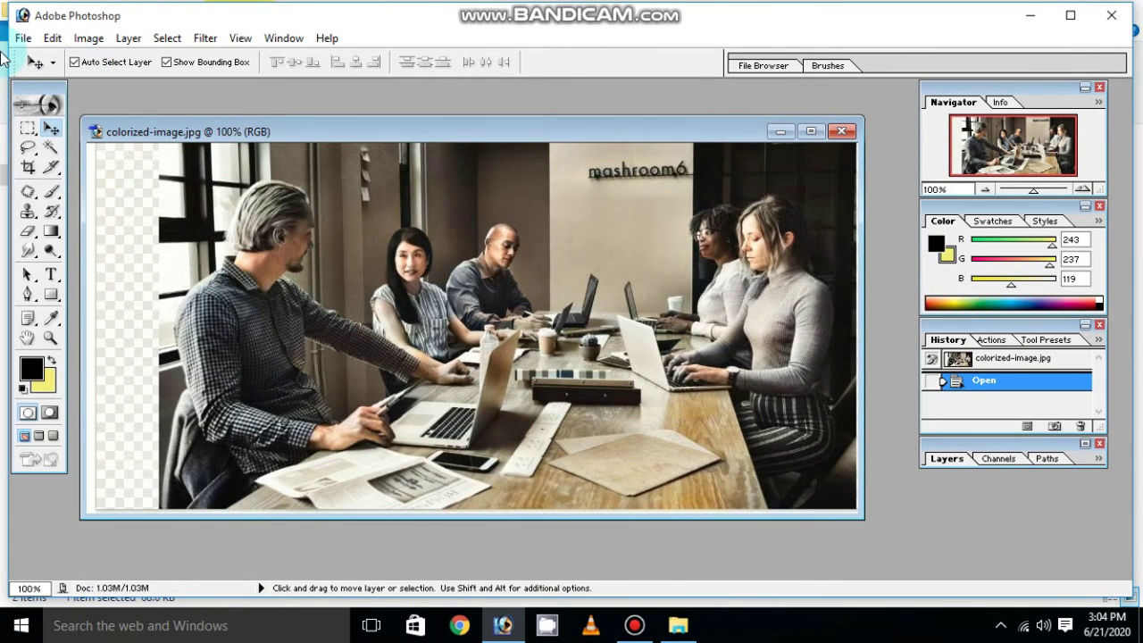
pyautogui.click(23, 37)
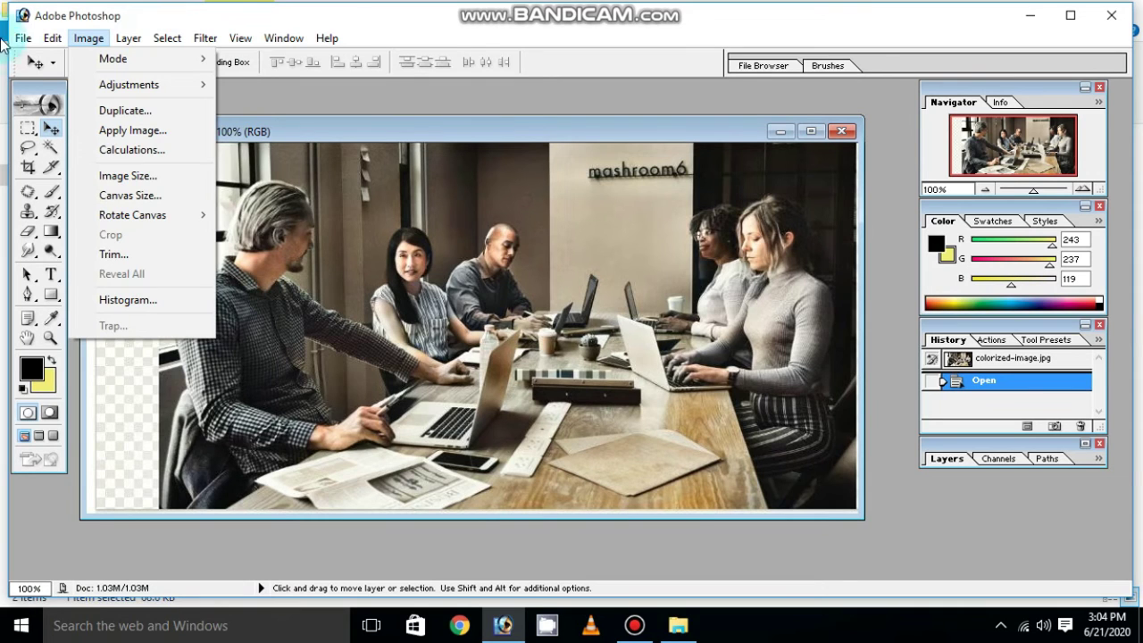
# Apply Hue/Saturation with Saturation +50 and Lightness +10 to the photo.
pyautogui.click(91, 37)
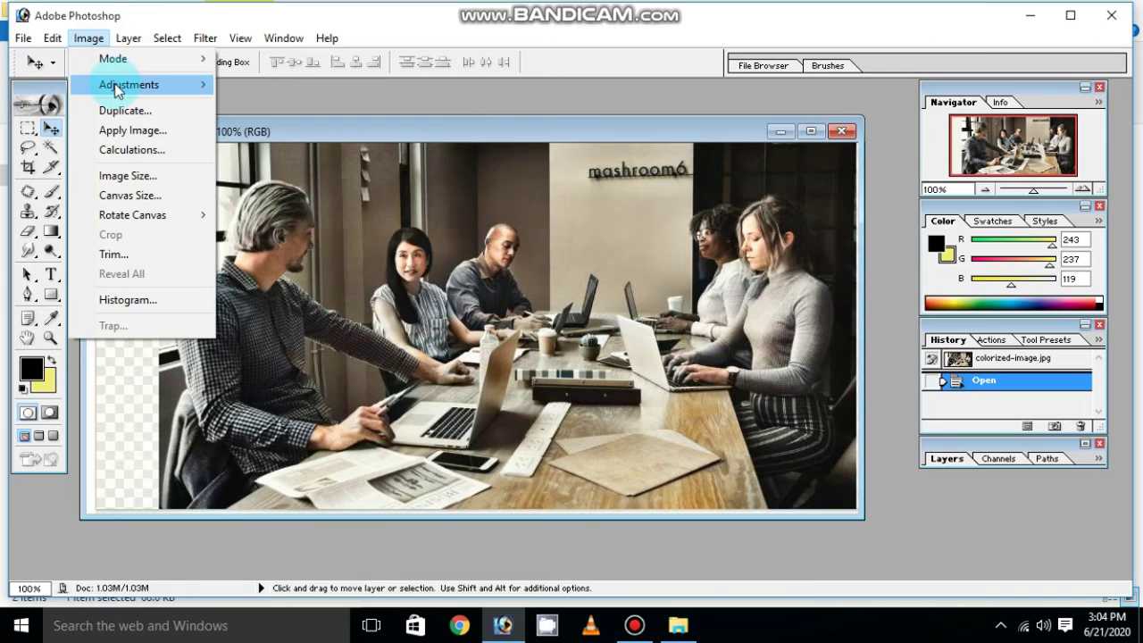
pyautogui.moveTo(128, 85)
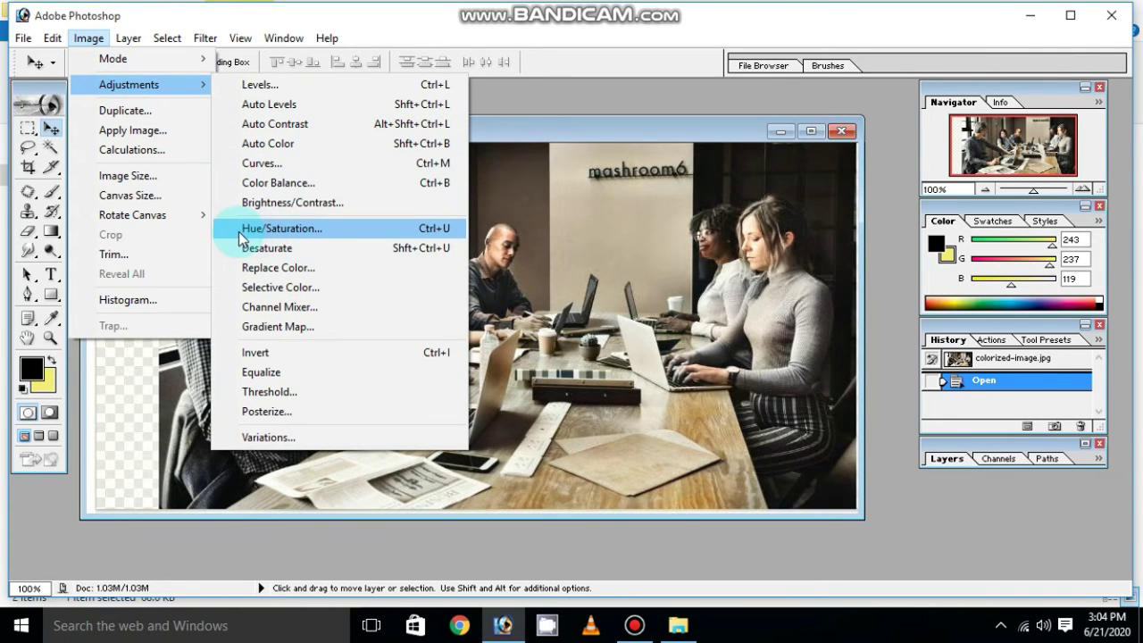
pyautogui.click(295, 232)
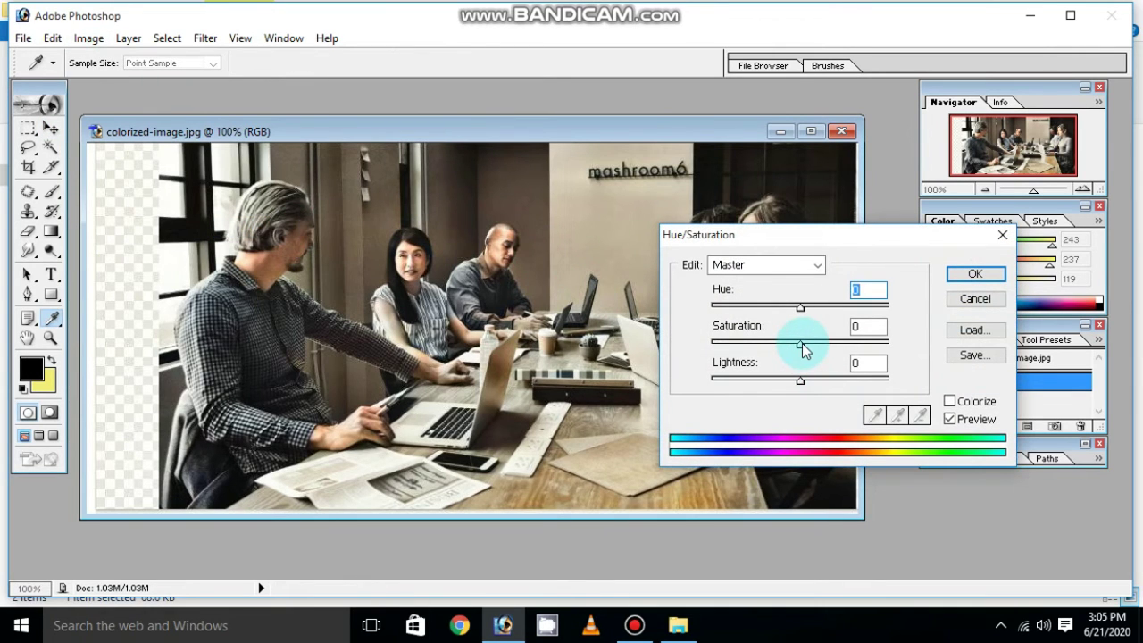
pyautogui.moveTo(803, 348); pyautogui.dragTo(849, 345)
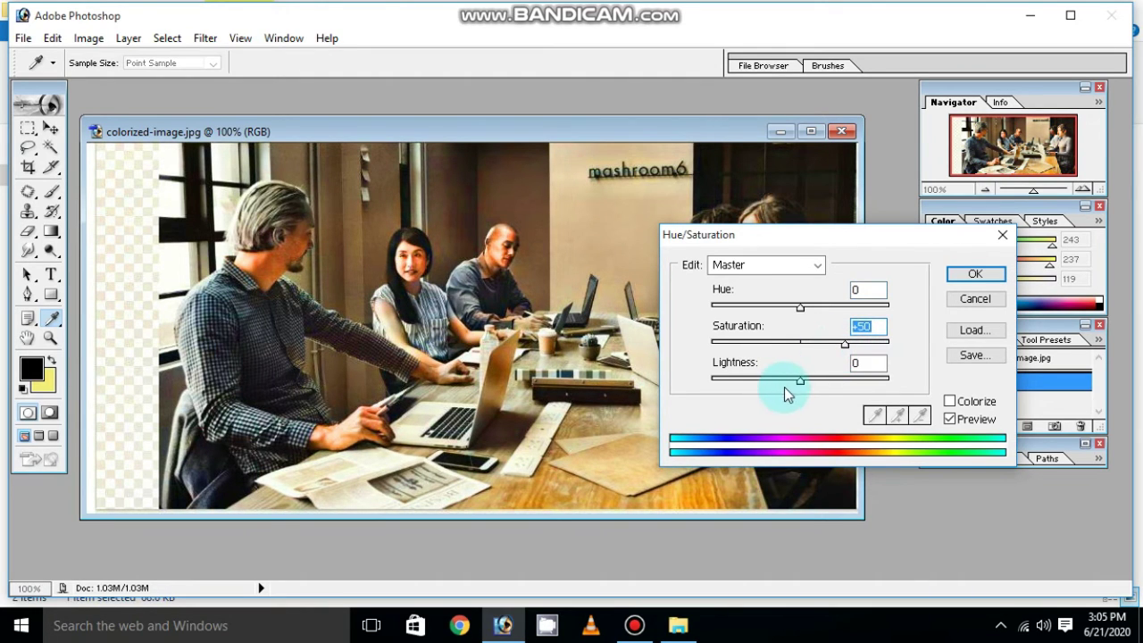
pyautogui.moveTo(802, 385); pyautogui.dragTo(809, 384)
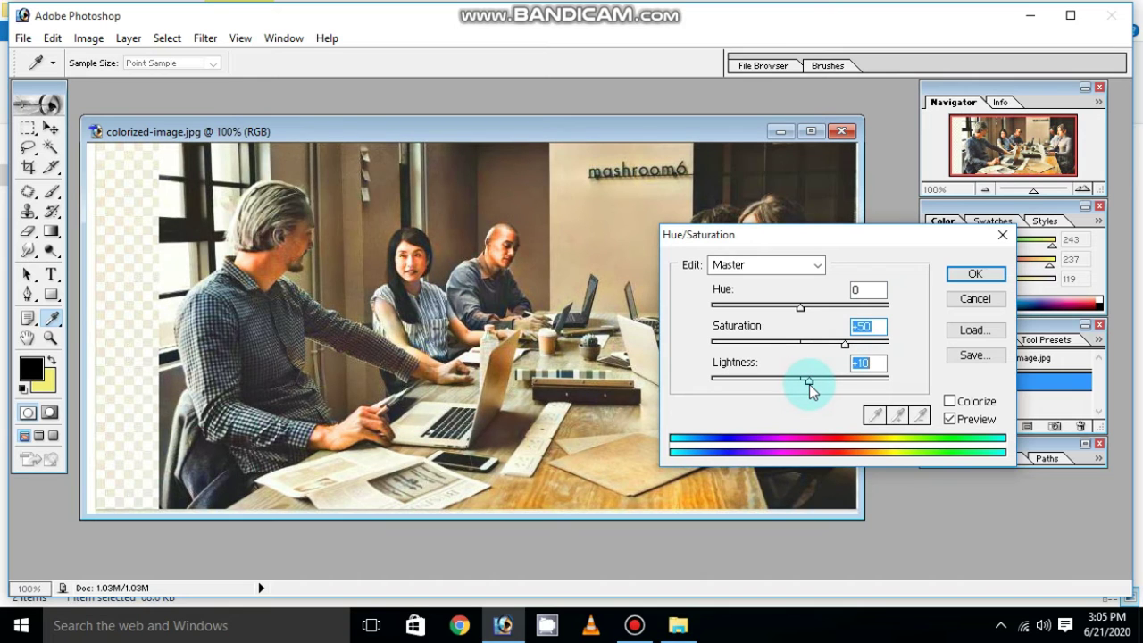
pyautogui.click(972, 274)
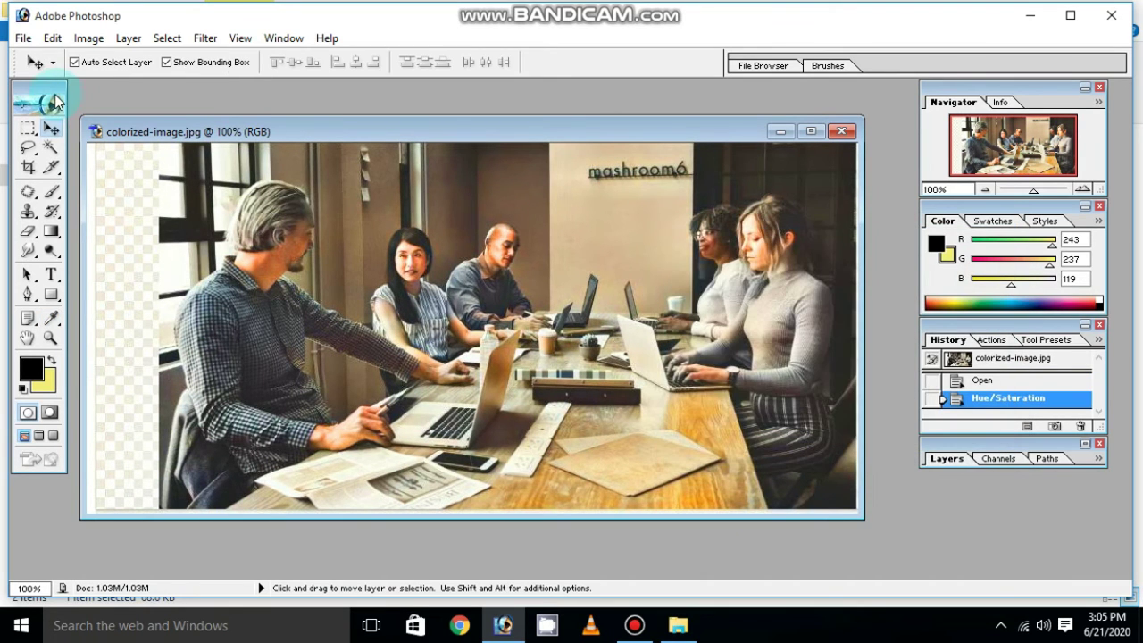
# Apply Brightness/Contrast with Contrast +21 and Brightness left at 0.
pyautogui.click(87, 39)
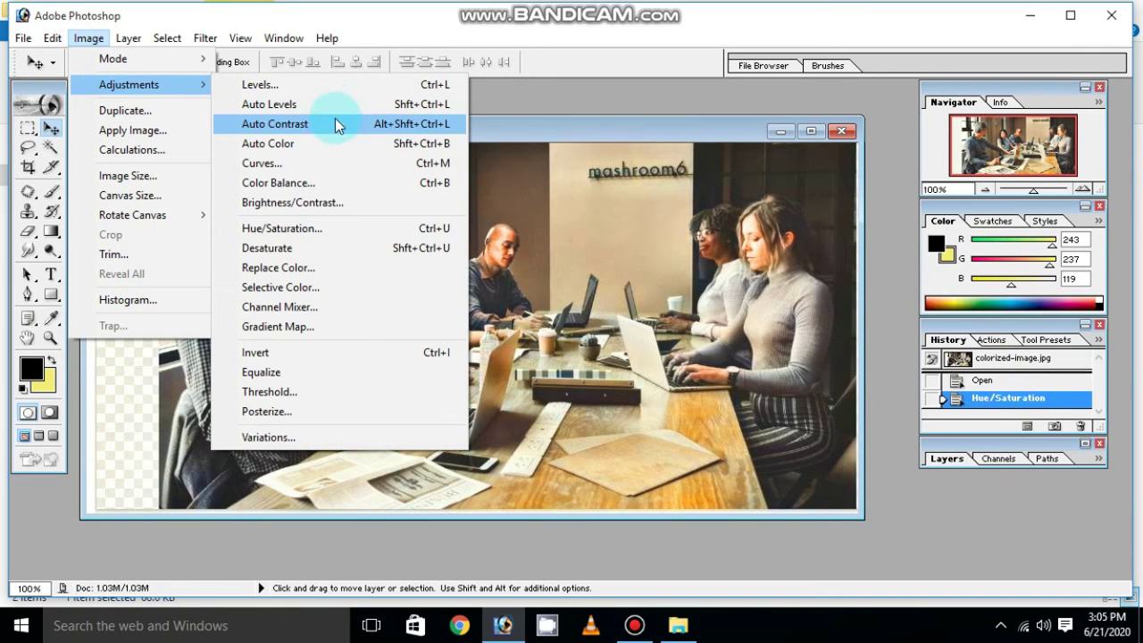
pyautogui.click(277, 202)
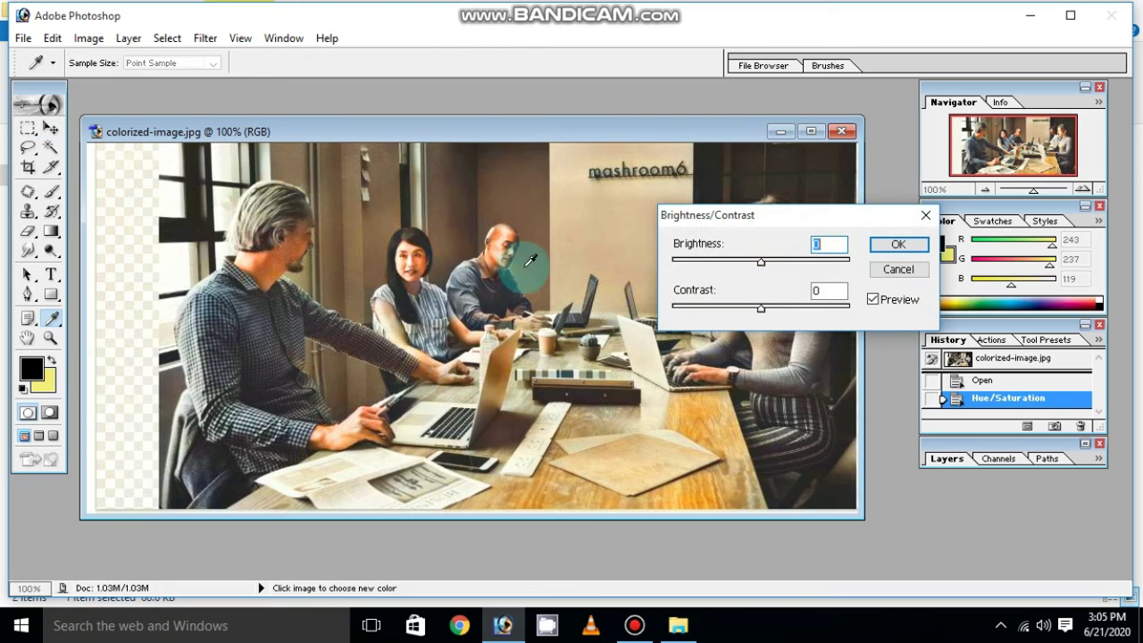
pyautogui.moveTo(761, 309); pyautogui.dragTo(788, 309)
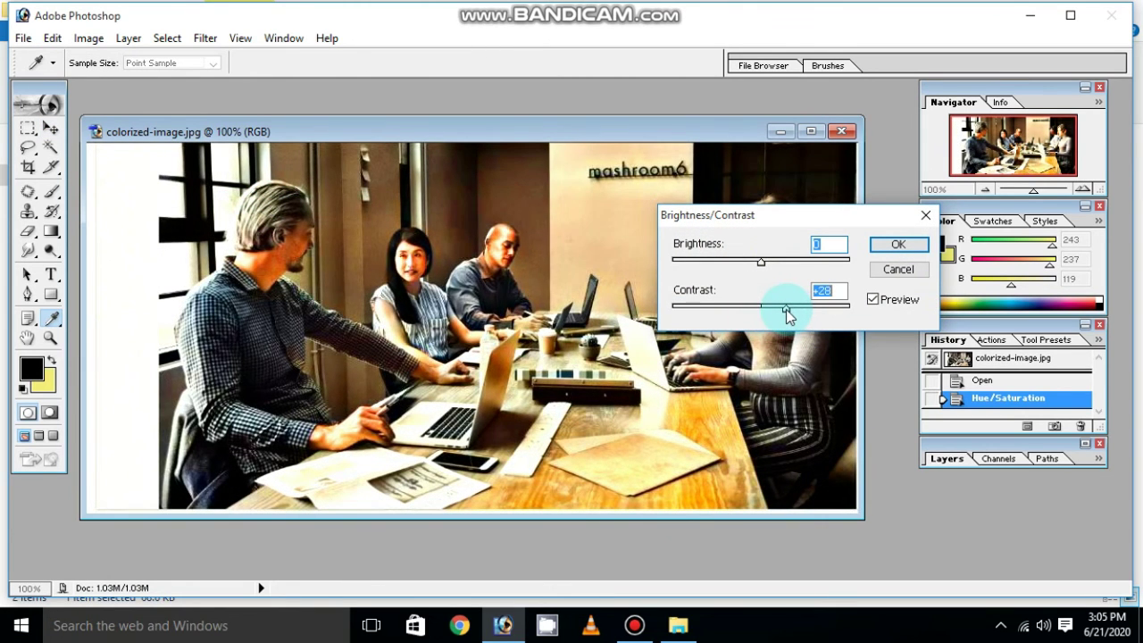
pyautogui.moveTo(782, 309); pyautogui.dragTo(779, 308)
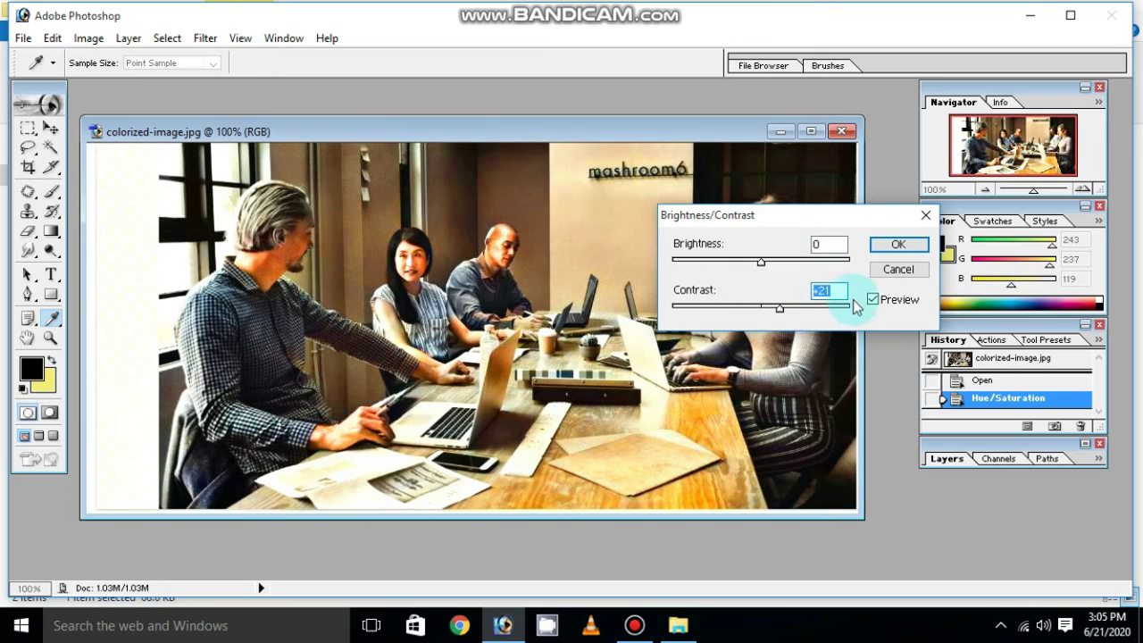
pyautogui.click(886, 246)
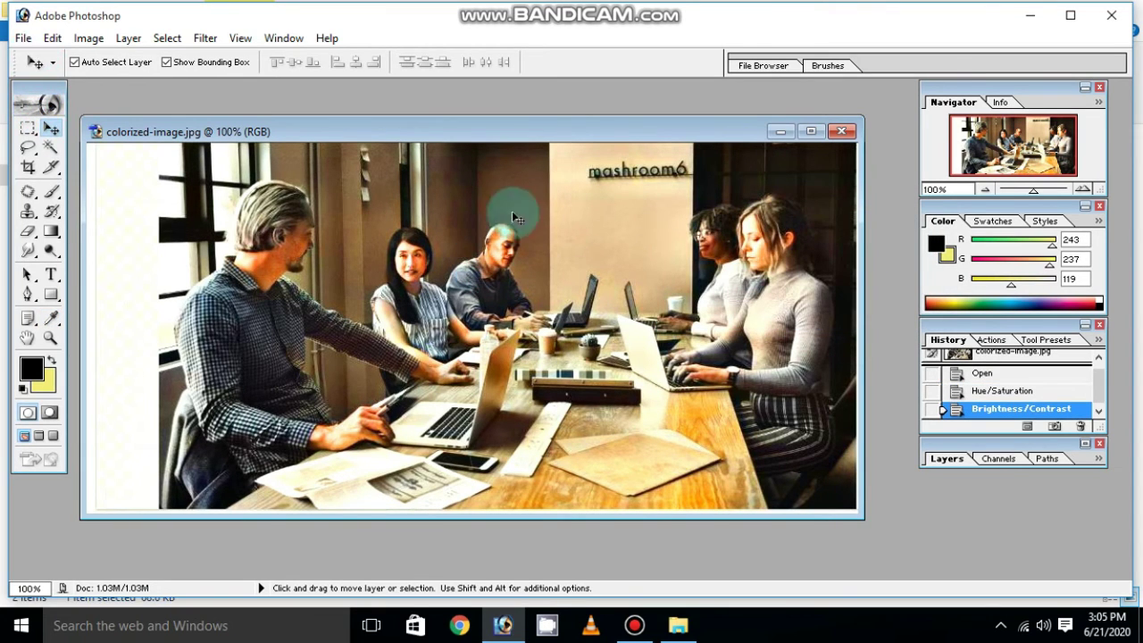
pyautogui.click(24, 37)
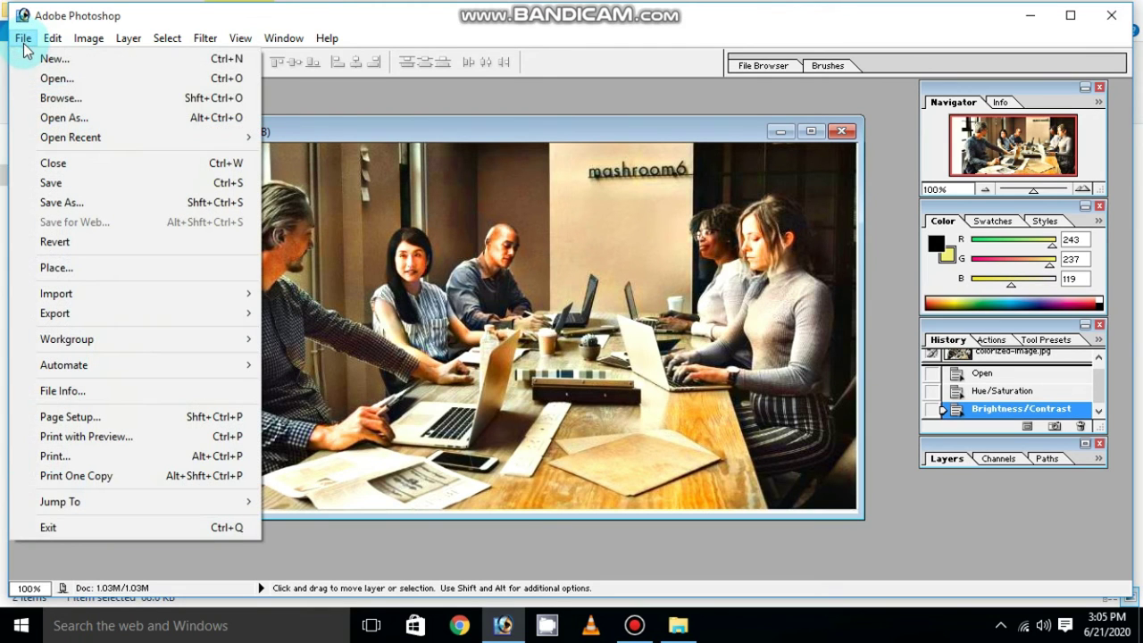
# Save a JPEG copy named 123 in New folder (3), declining to overwrite colorized-image.
pyautogui.click(44, 207)
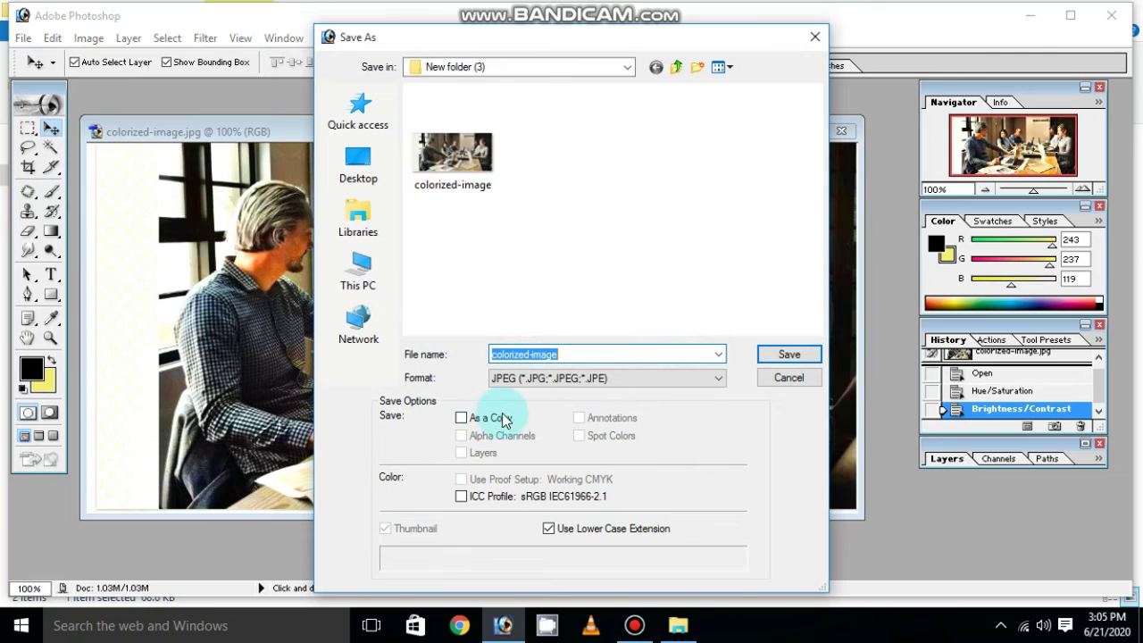
pyautogui.click(527, 384)
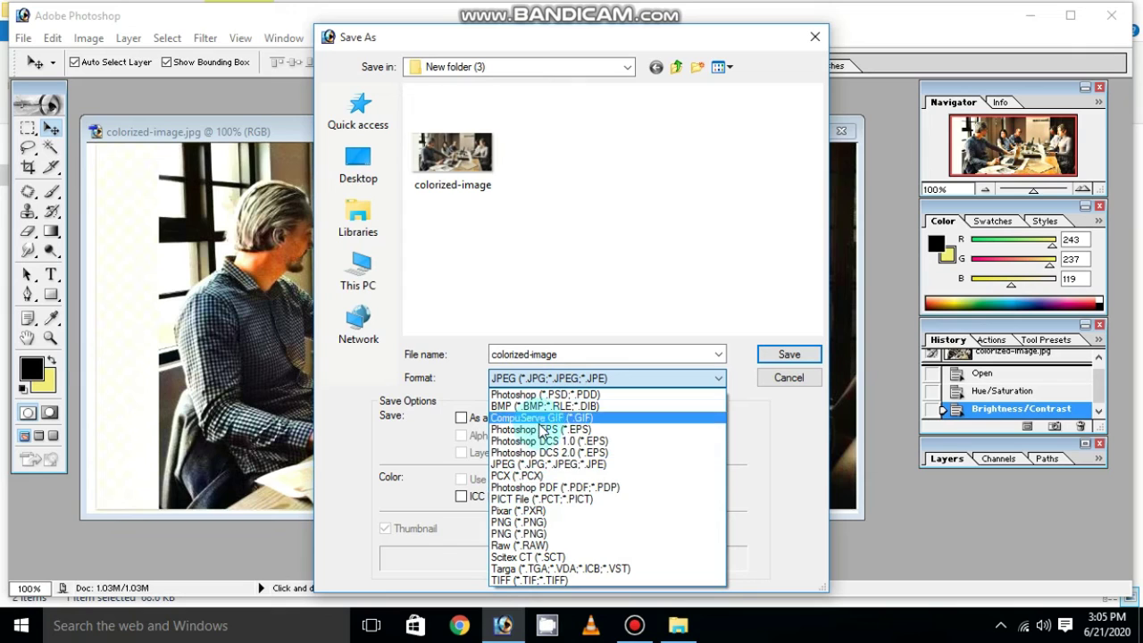
pyautogui.click(526, 468)
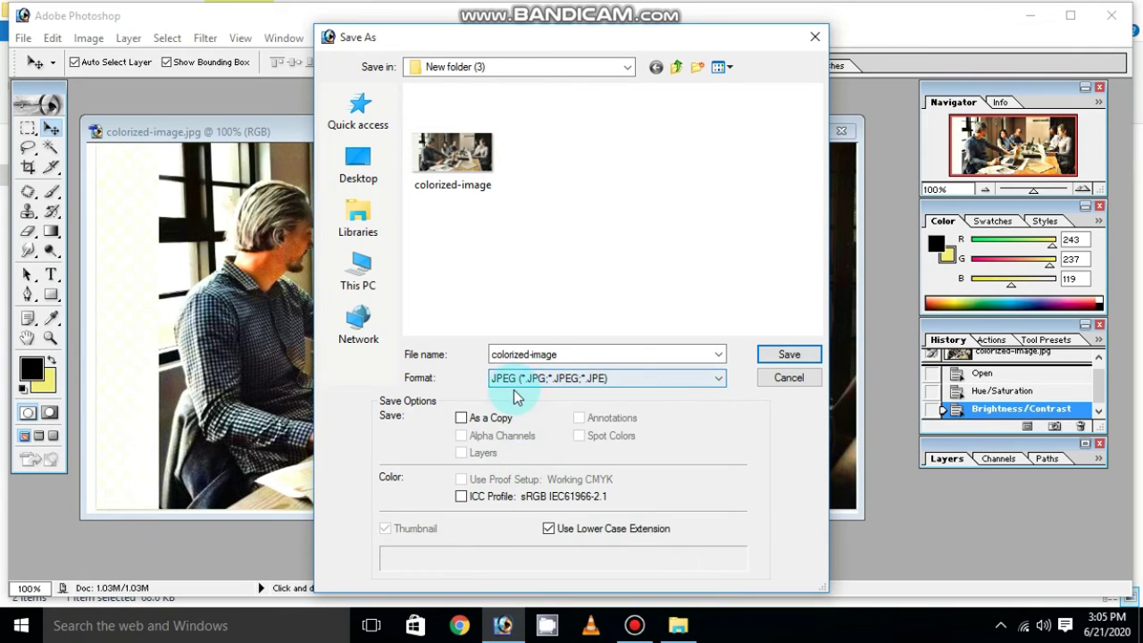
pyautogui.click(779, 357)
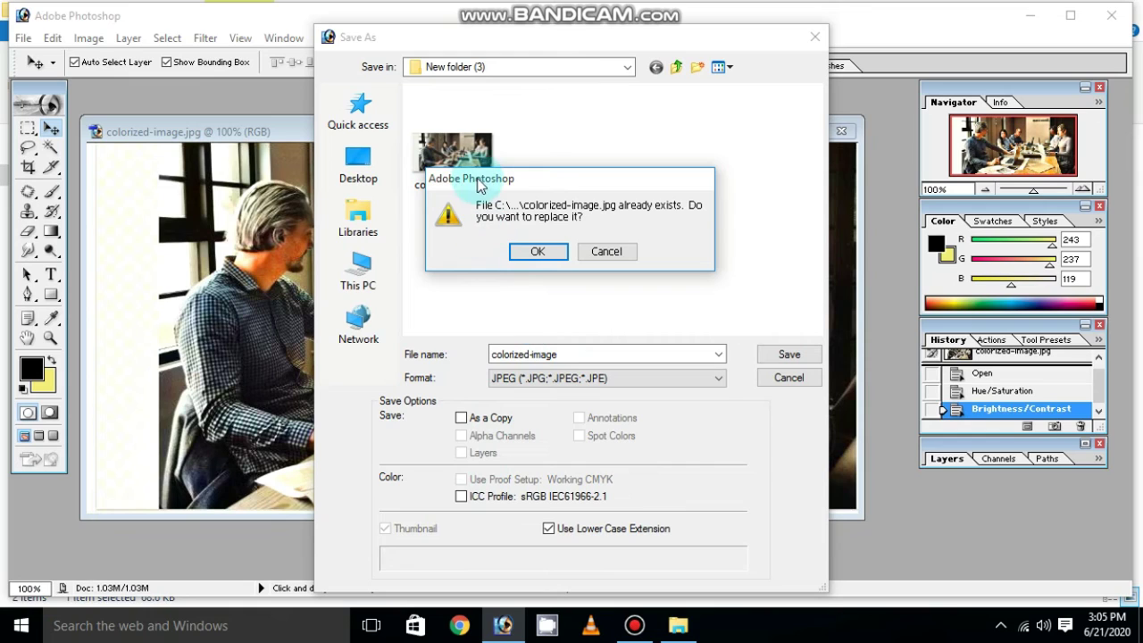
pyautogui.click(605, 254)
pyautogui.doubleClick(561, 347)
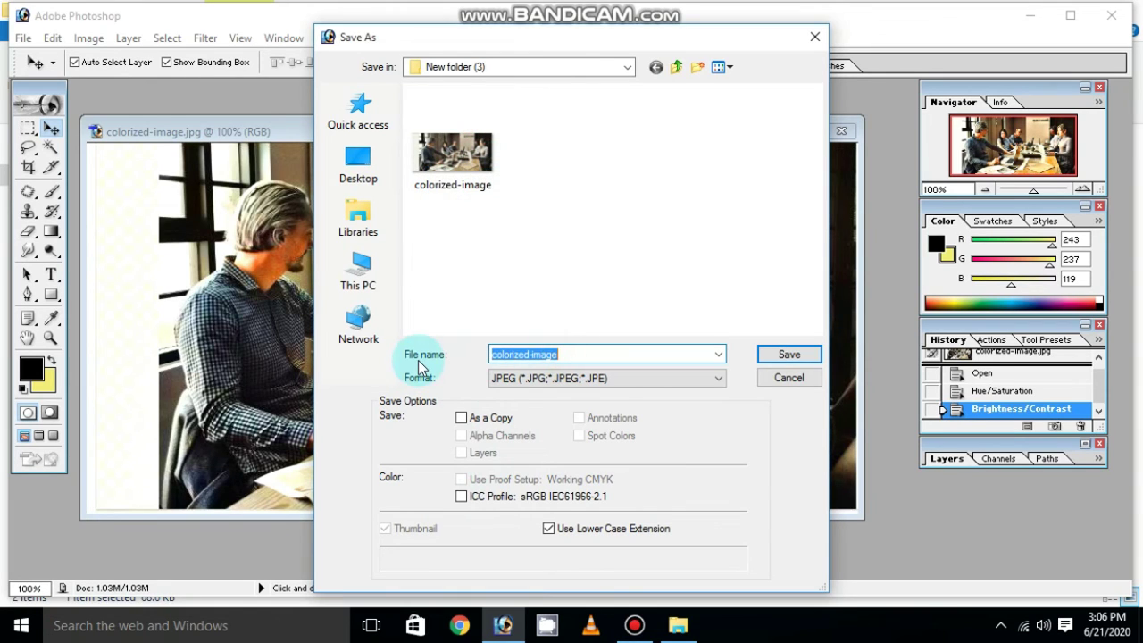
pyautogui.write('123')
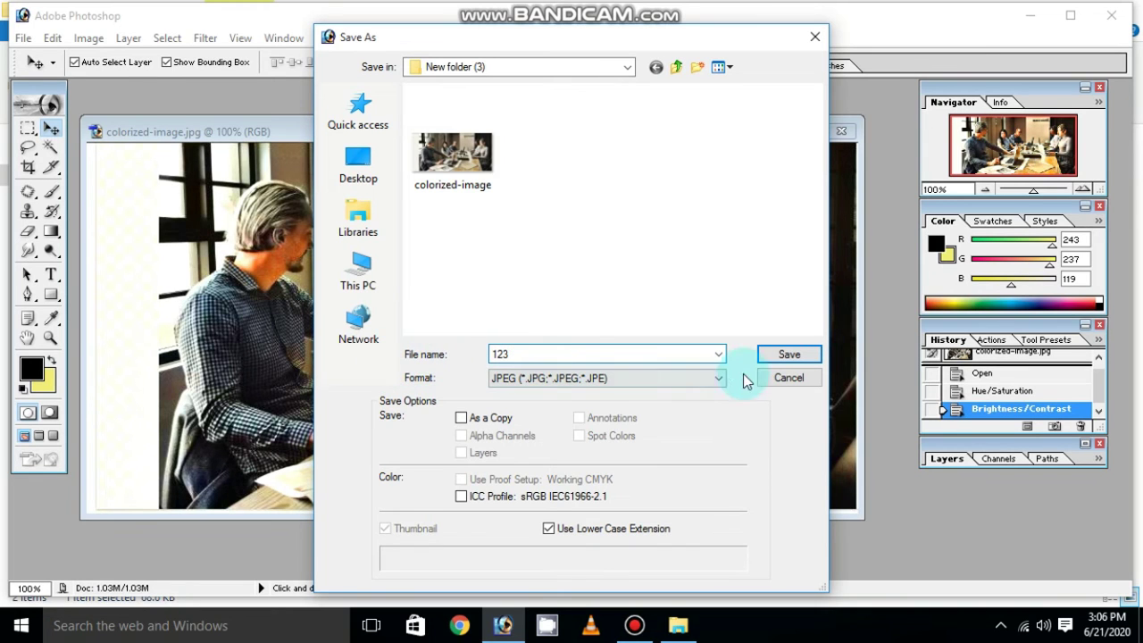
pyautogui.click(808, 350)
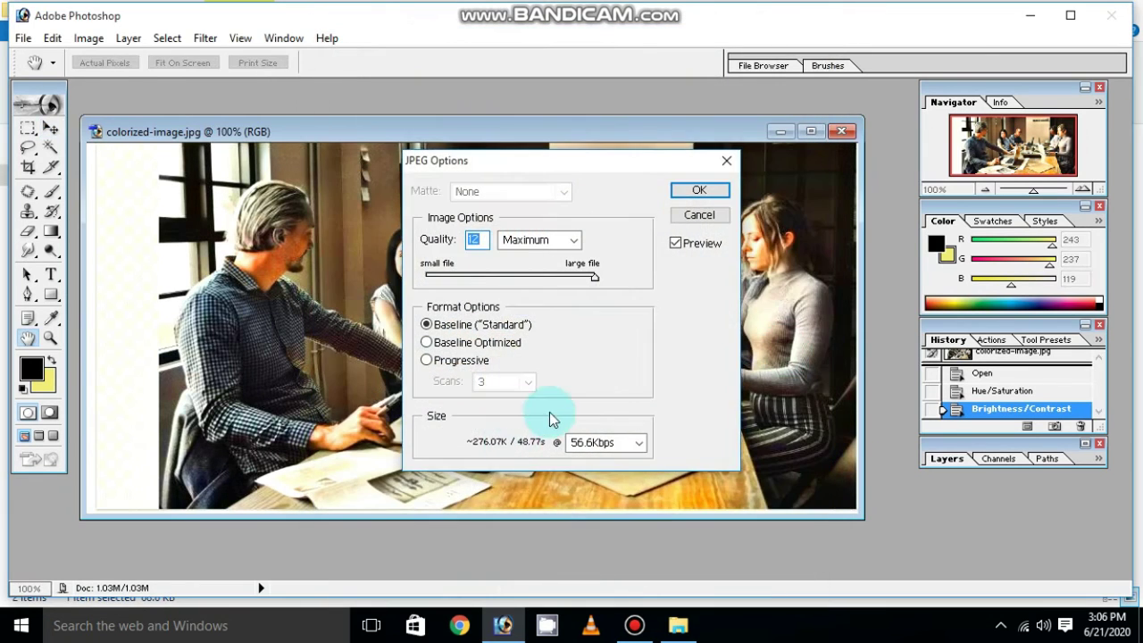
# Confirm JPEG Options at quality 12 Maximum with a 2MBps estimate, then close Photoshop.
pyautogui.moveTo(594, 277)
pyautogui.mouseDown()
pyautogui.moveTo(511, 283)
pyautogui.moveTo(589, 285)
pyautogui.mouseUp()
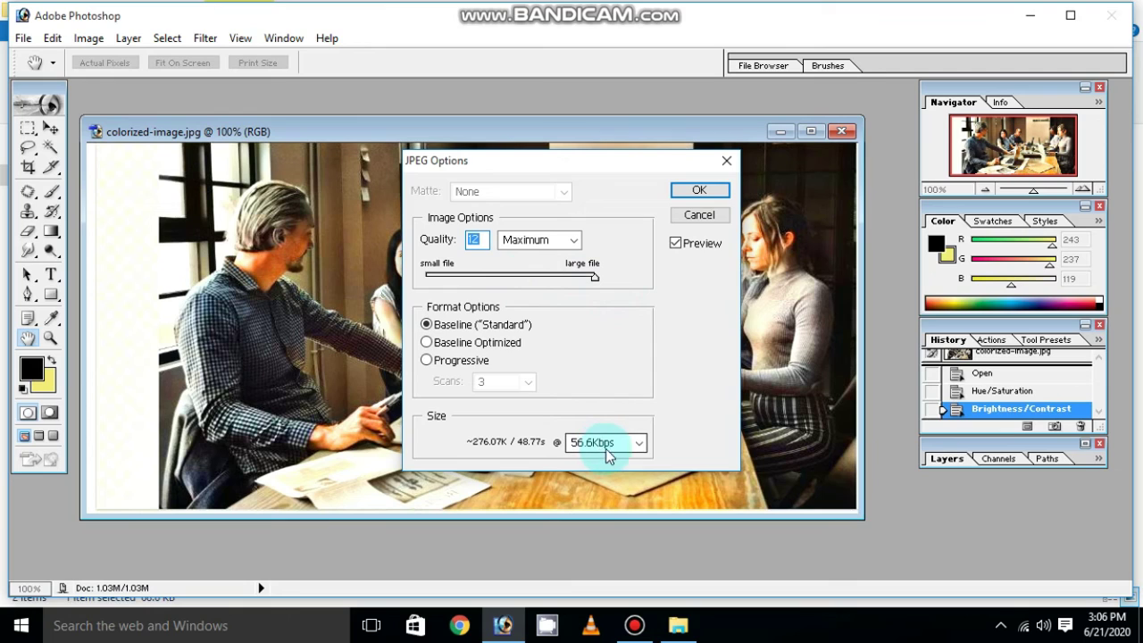
pyautogui.click(637, 444)
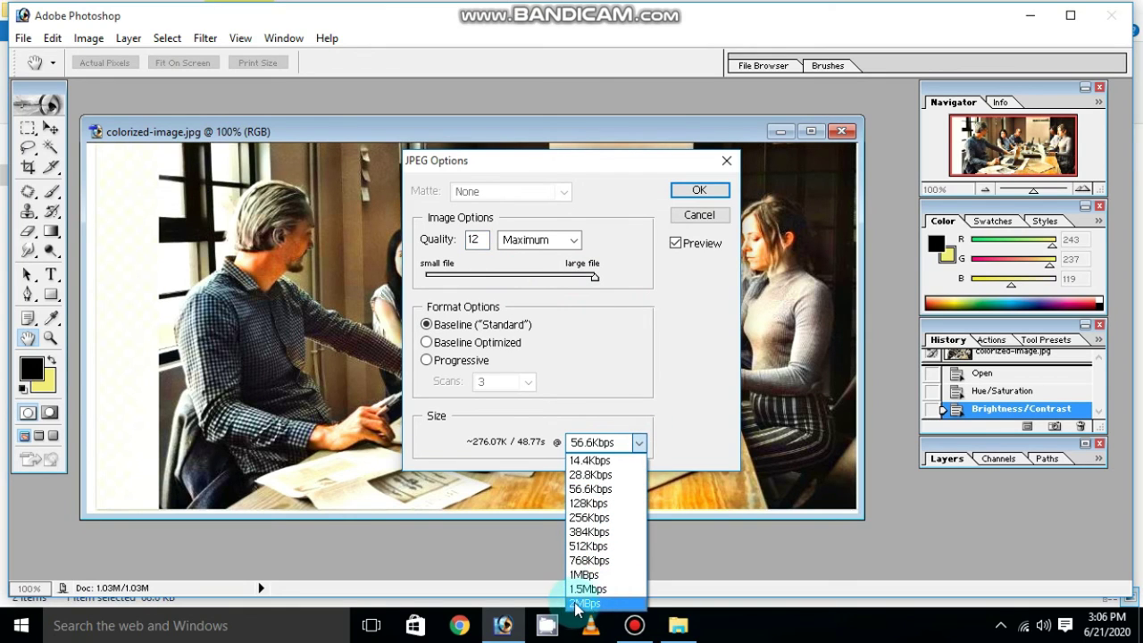
pyautogui.click(574, 604)
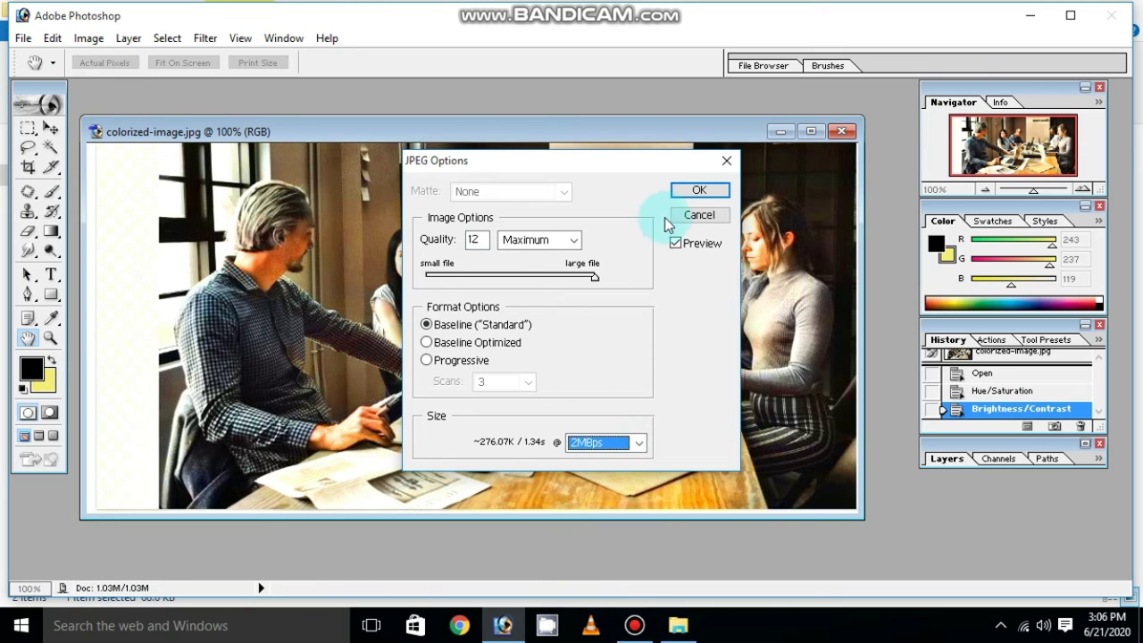
pyautogui.click(685, 192)
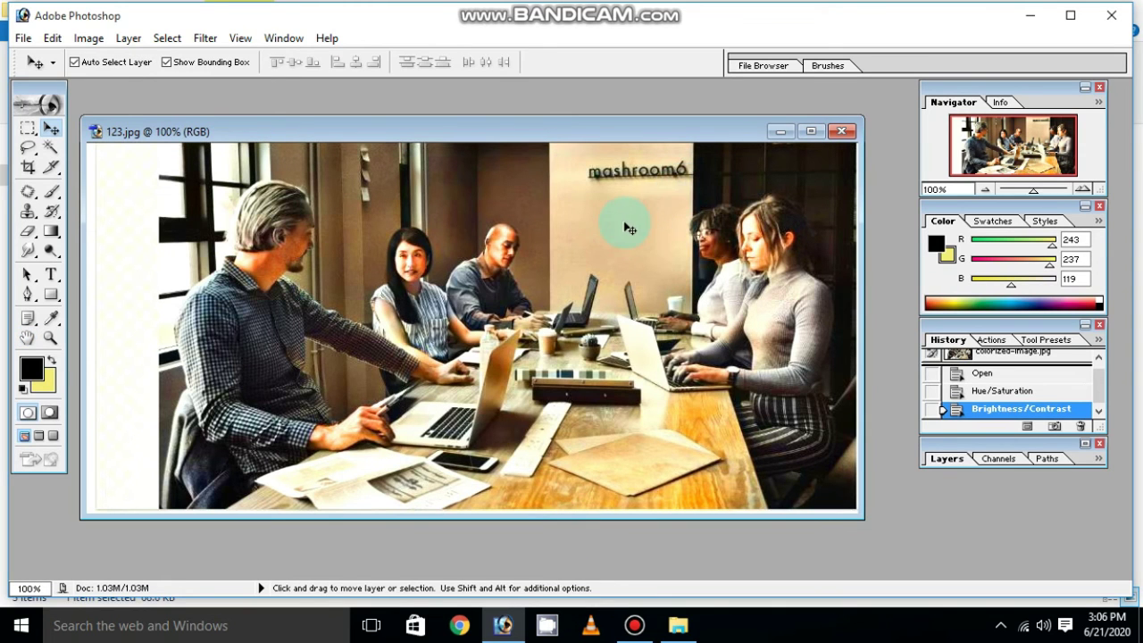
pyautogui.click(1112, 16)
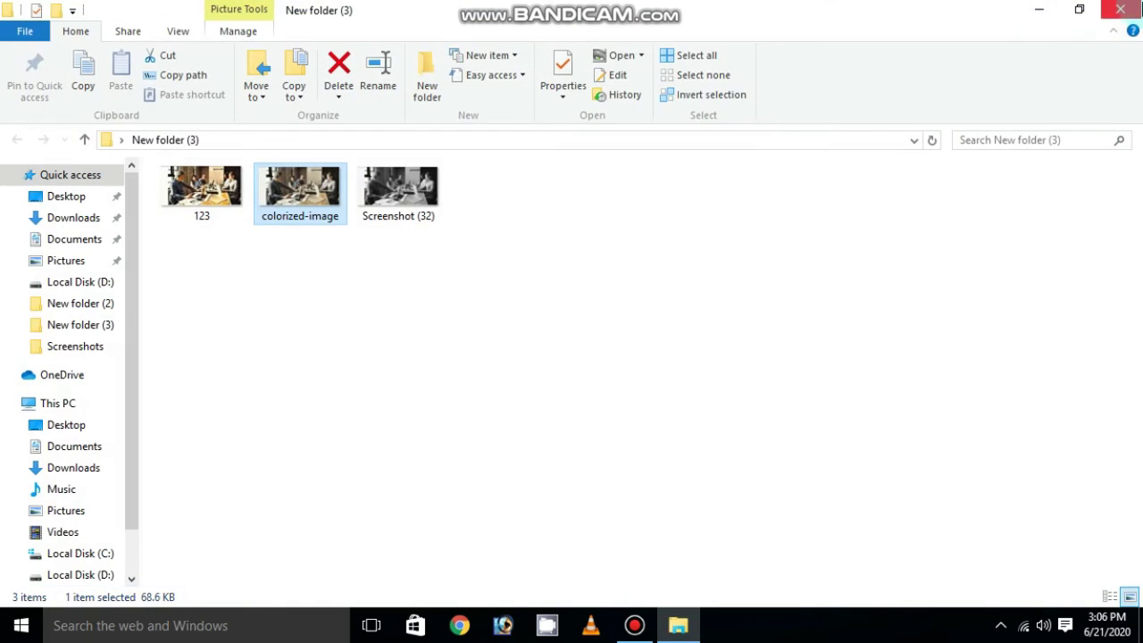
# Open Screenshot (32) in ACDSee, then step back through colorized-image to 123.
pyautogui.click(400, 191)
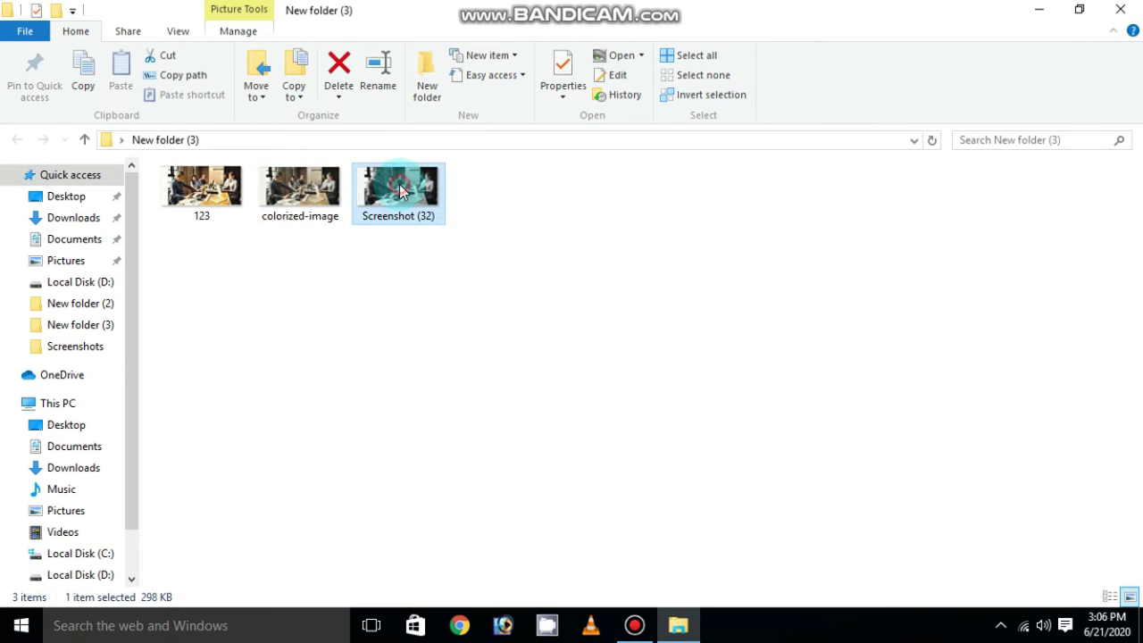
pyautogui.doubleClick(399, 191)
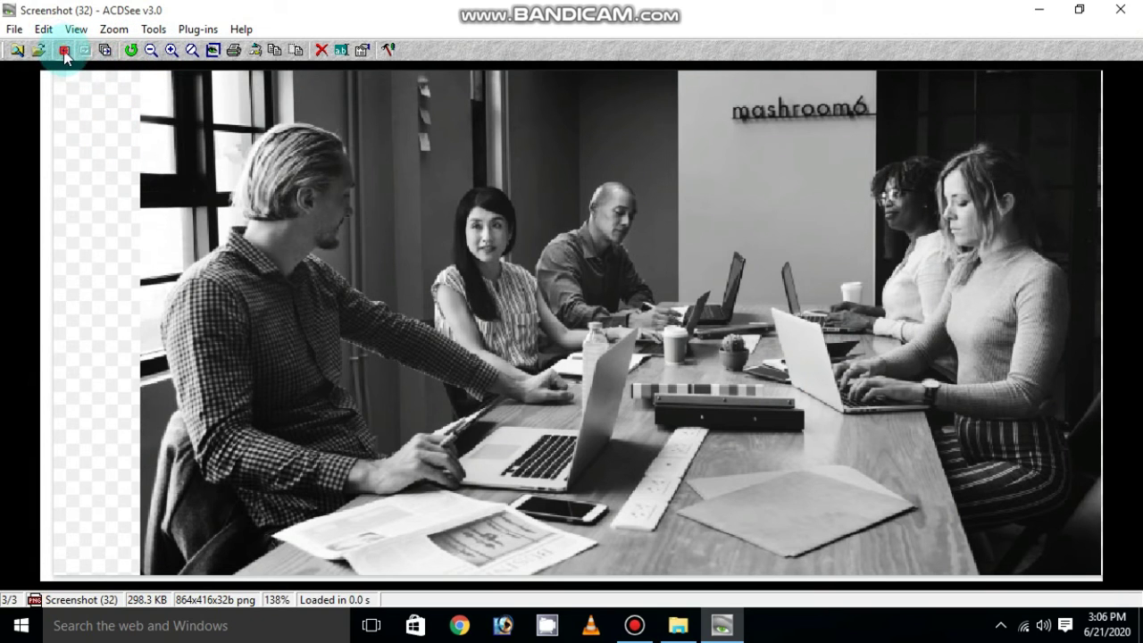
pyautogui.click(64, 50)
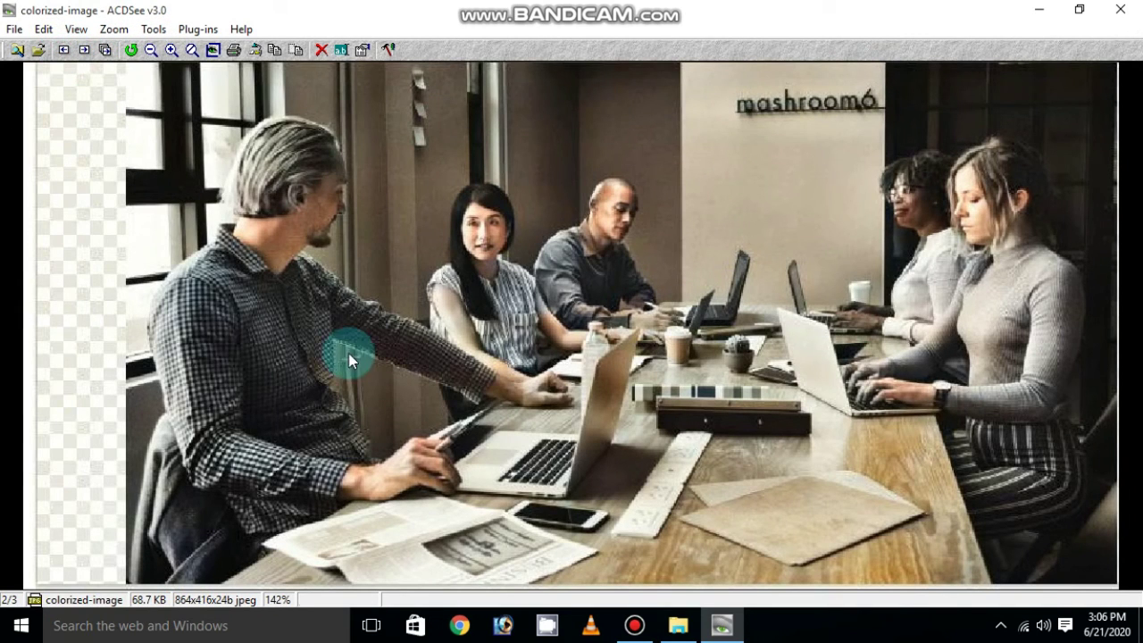
pyautogui.click(65, 50)
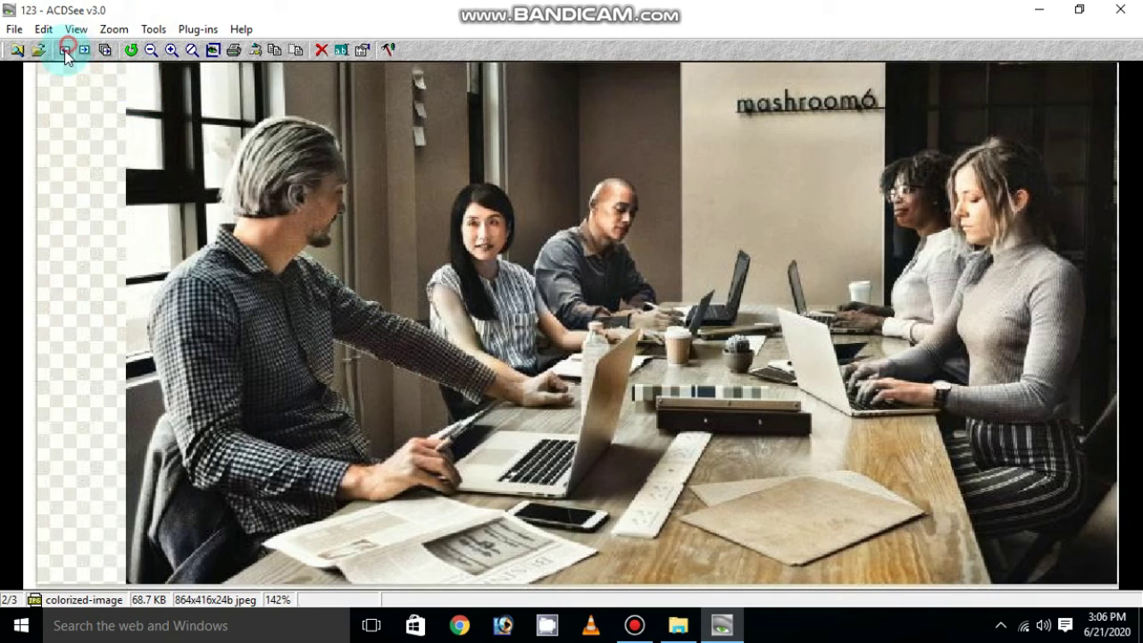